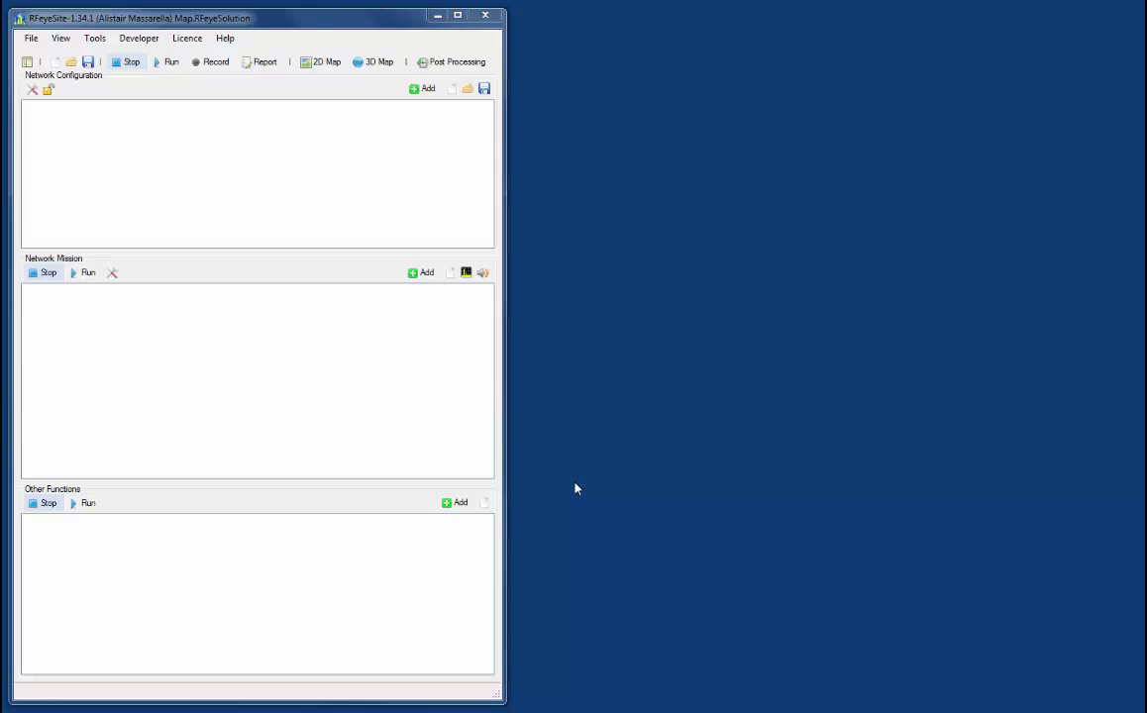
Add a Data Archive (RFeye Map) task to Other Functions and complete its configuration
click(456, 503)
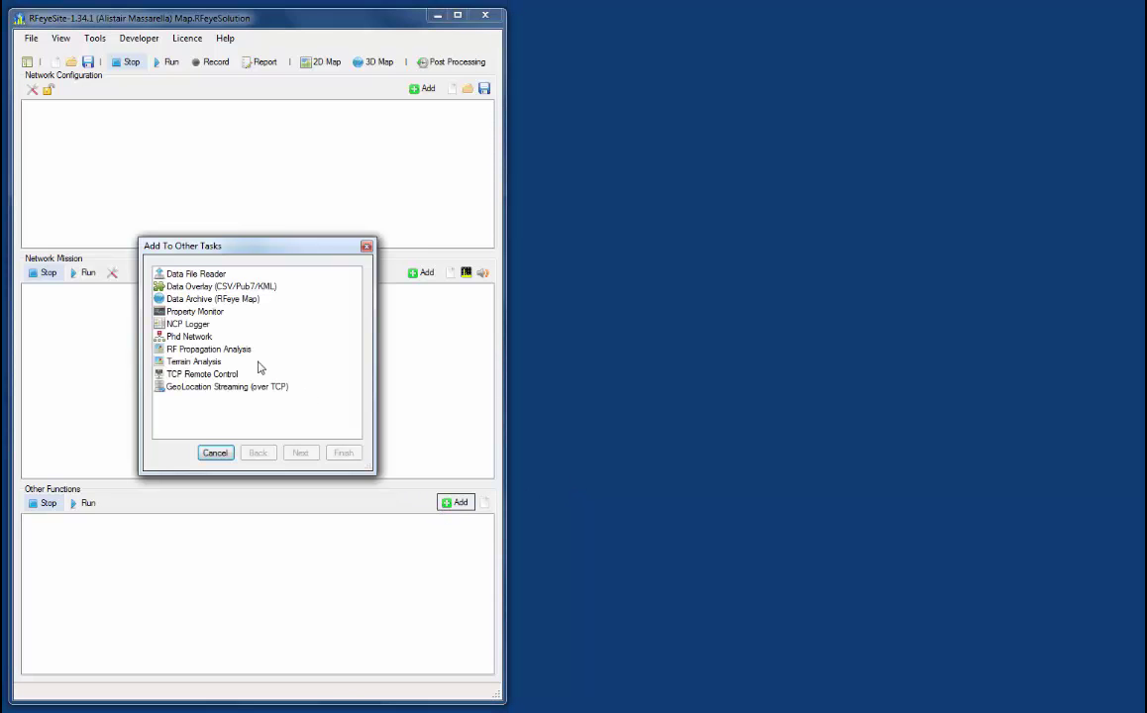
click(194, 298)
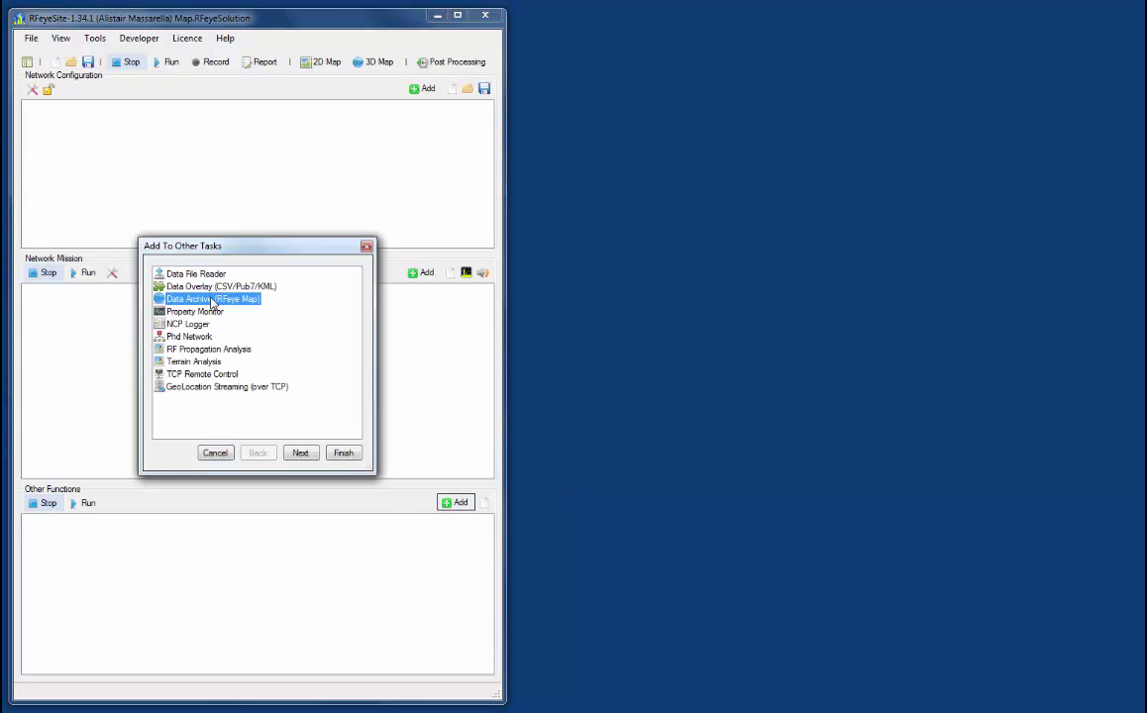
click(300, 452)
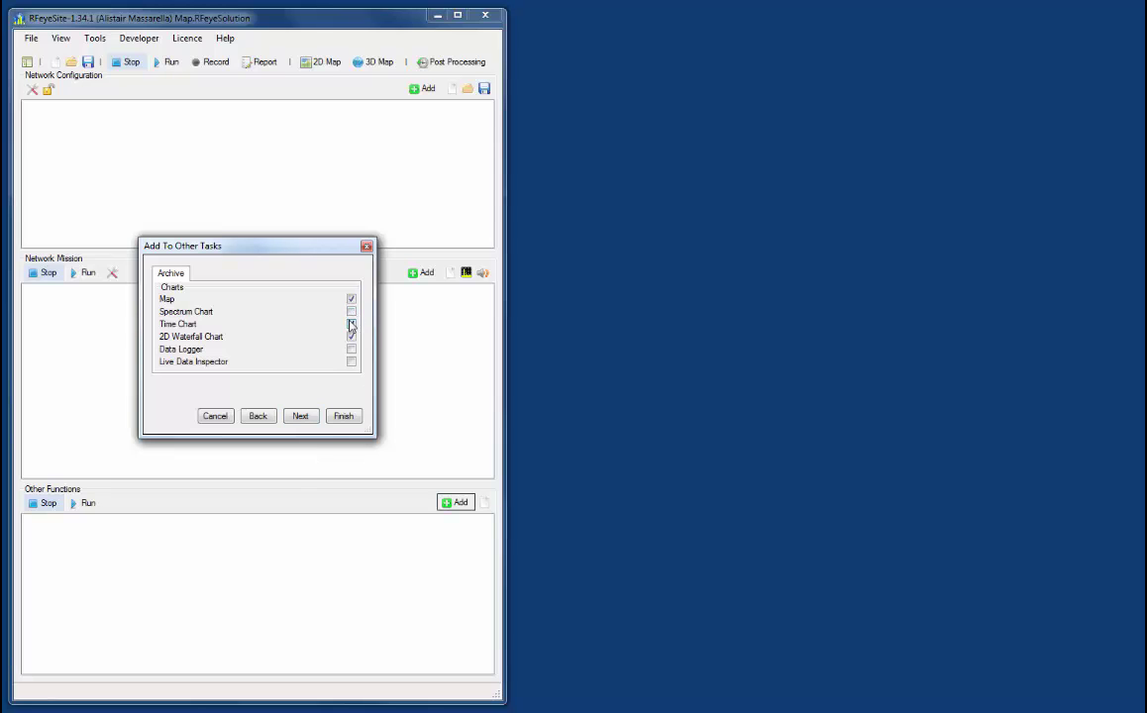
click(301, 416)
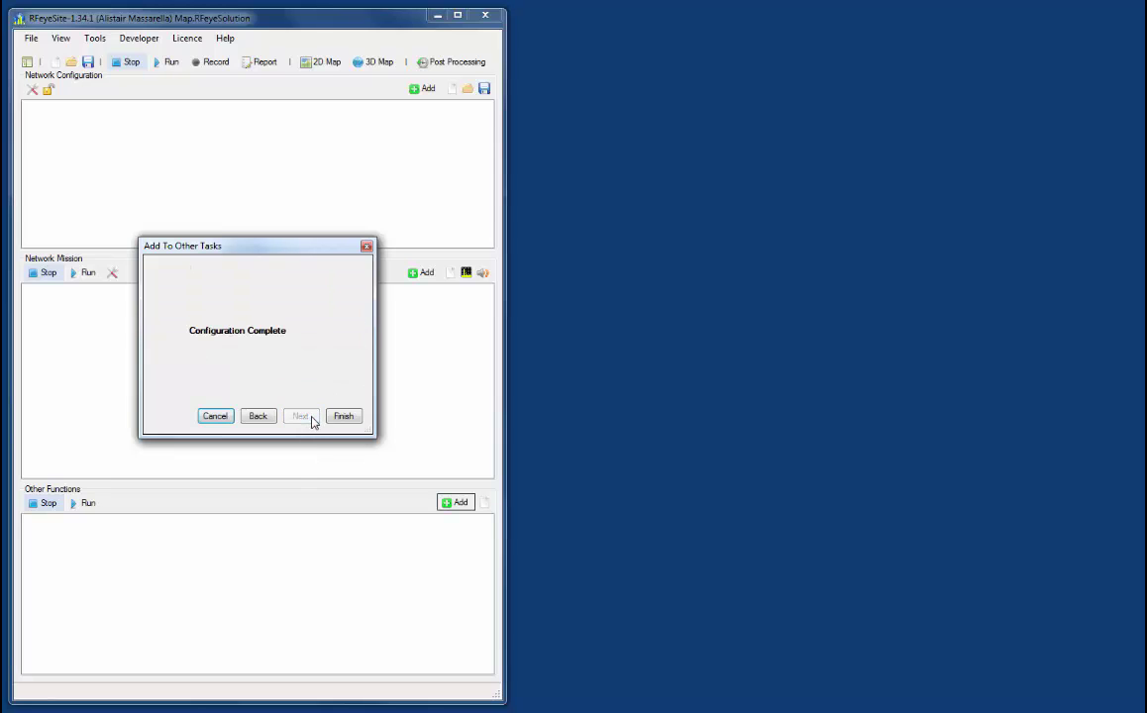
click(341, 416)
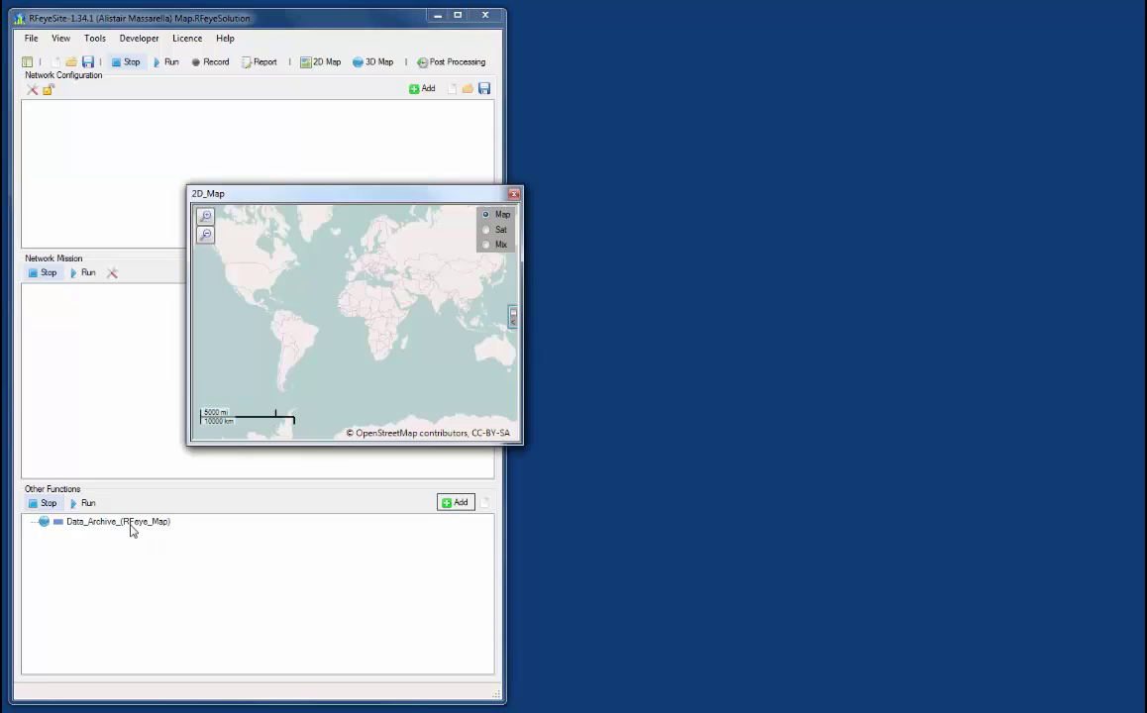
Place the archive map window beside the main window, enlarge it and bring the United Kingdom into view
drag(340, 194, 667, 20)
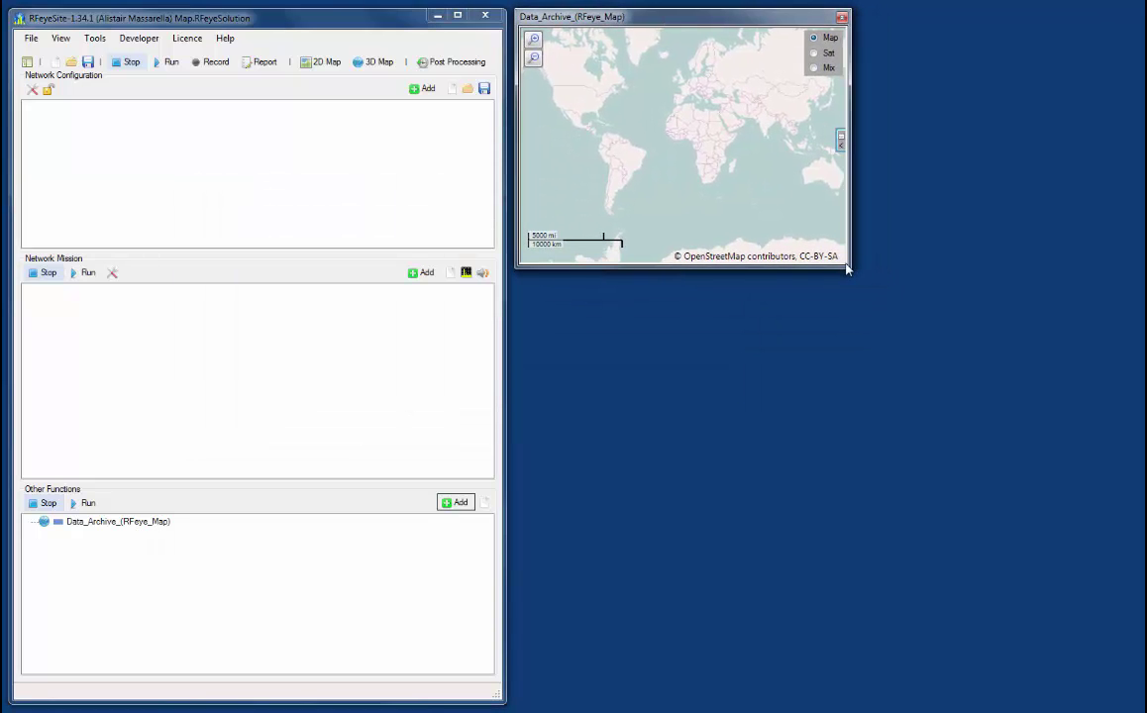
drag(843, 266, 1133, 439)
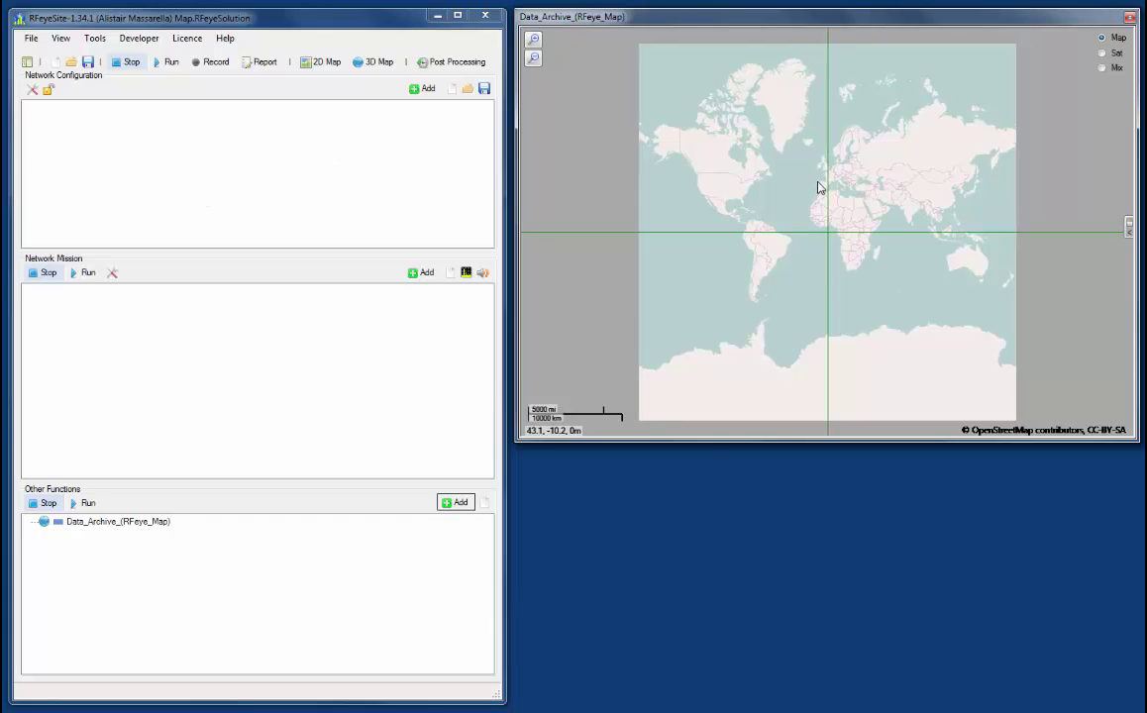
scroll(817, 190, up, 3)
scroll(807, 252, up, 2)
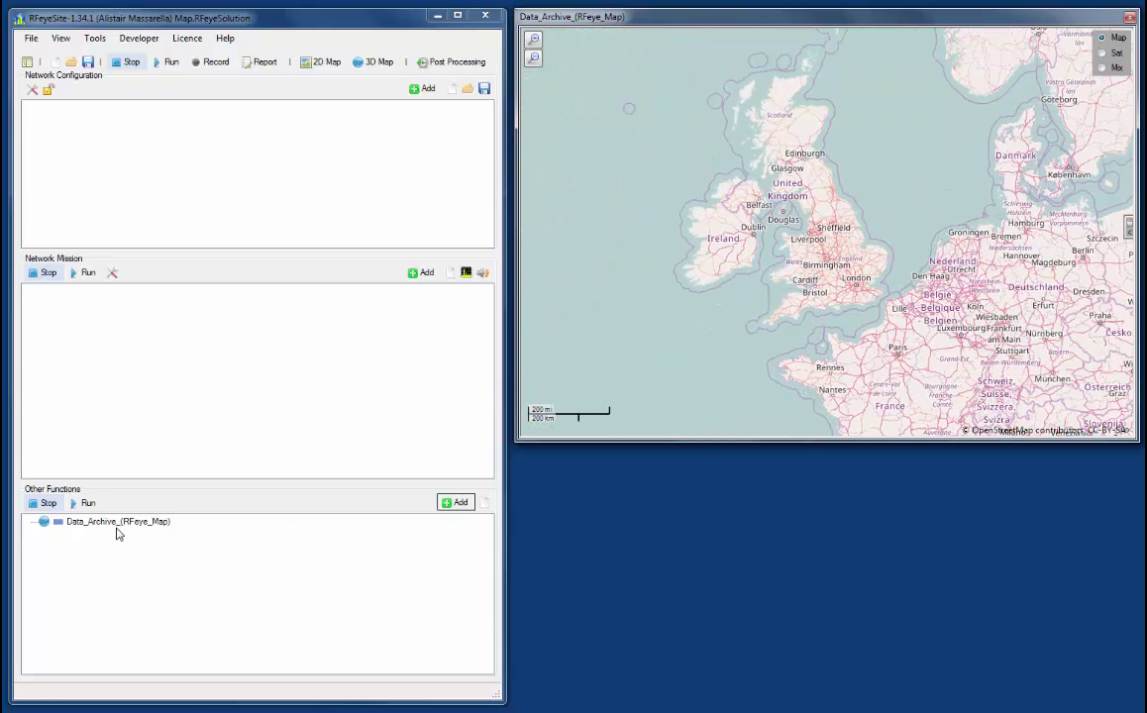
Start the local data archive server for Data_Archive with C:\RFeye\MapDataProcessed as input directory, and minimise its console window
click(117, 524)
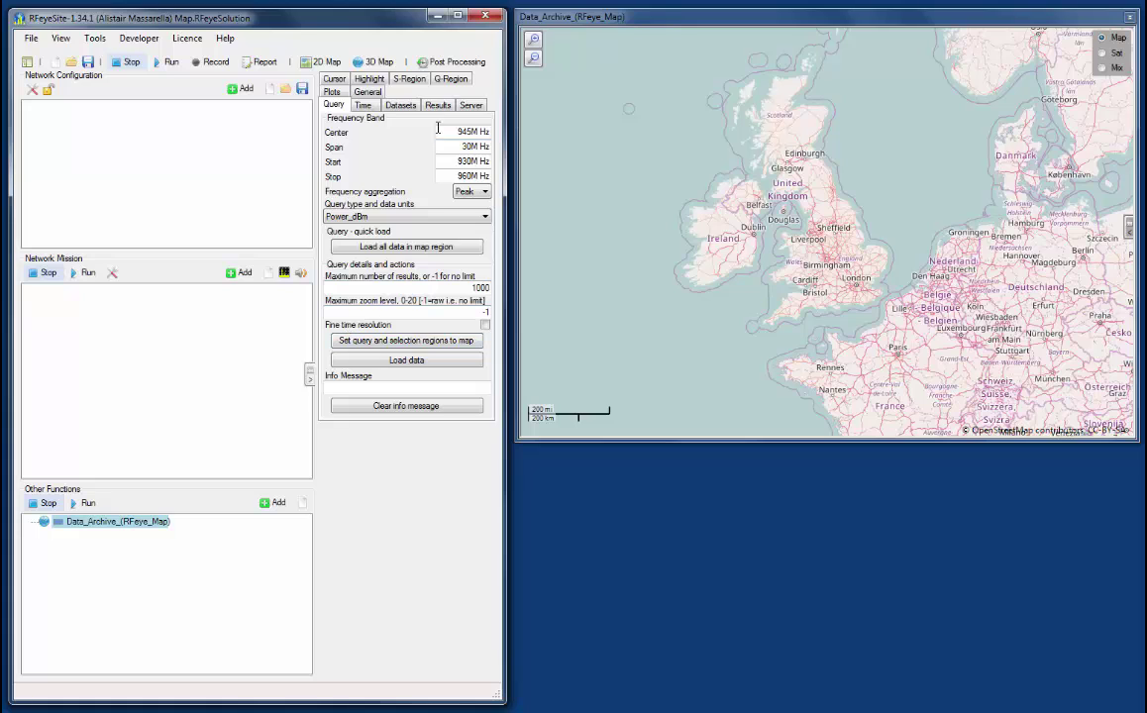
click(473, 105)
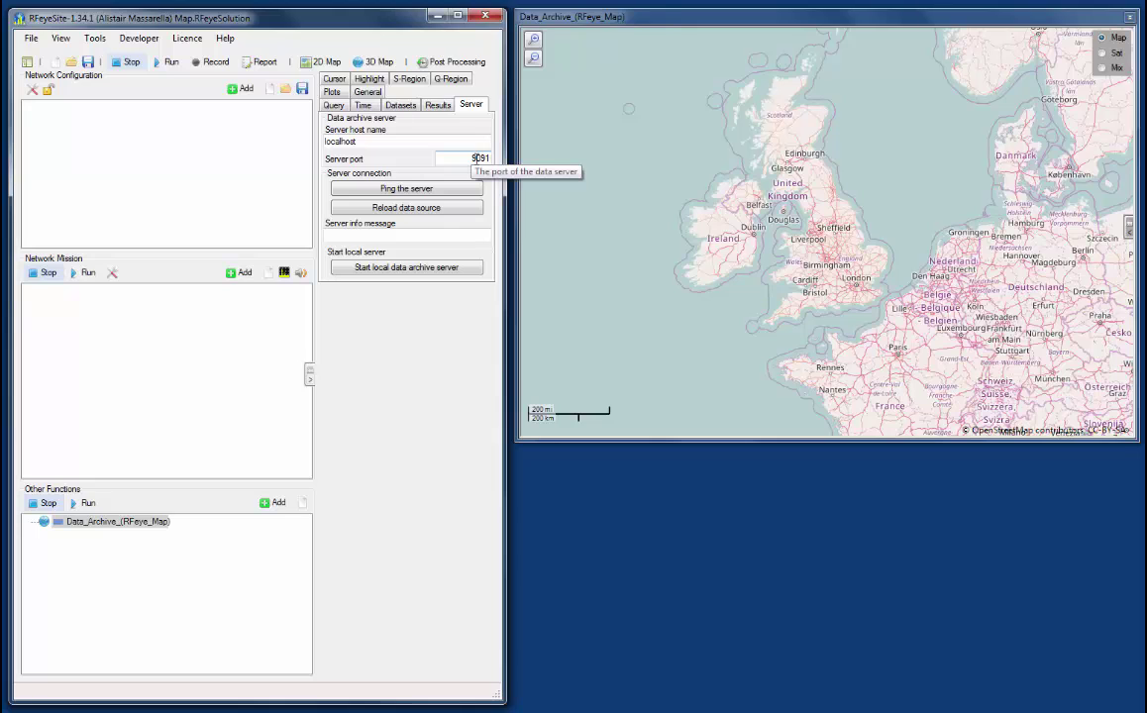
click(409, 270)
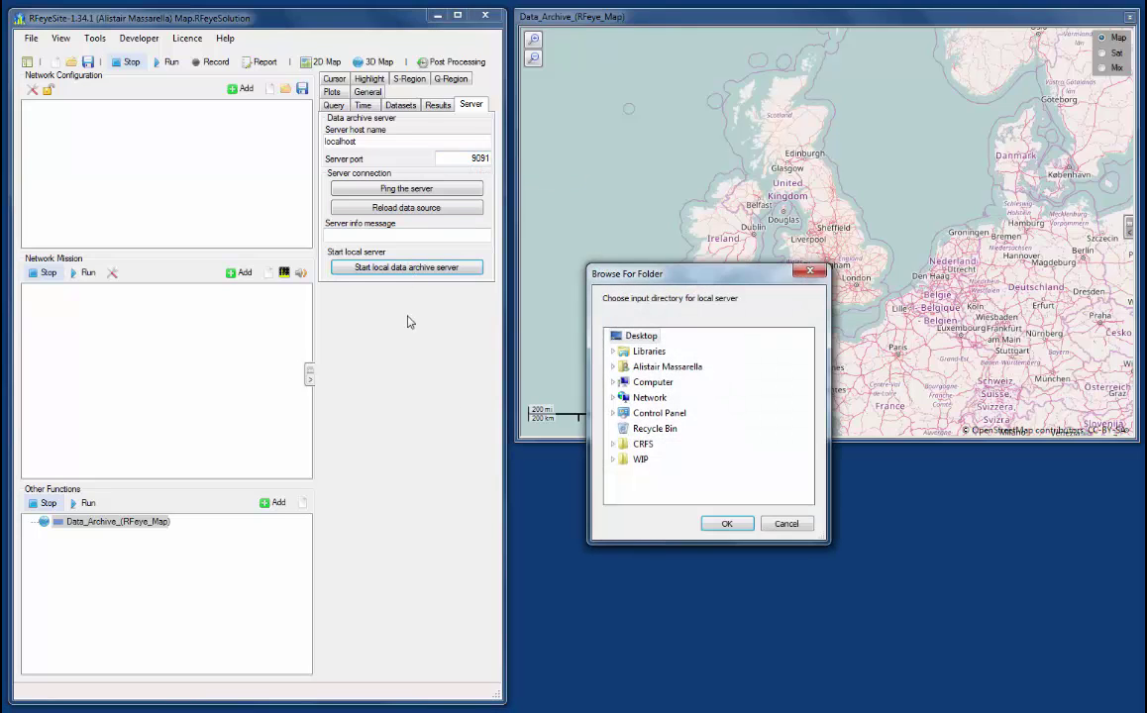
click(613, 385)
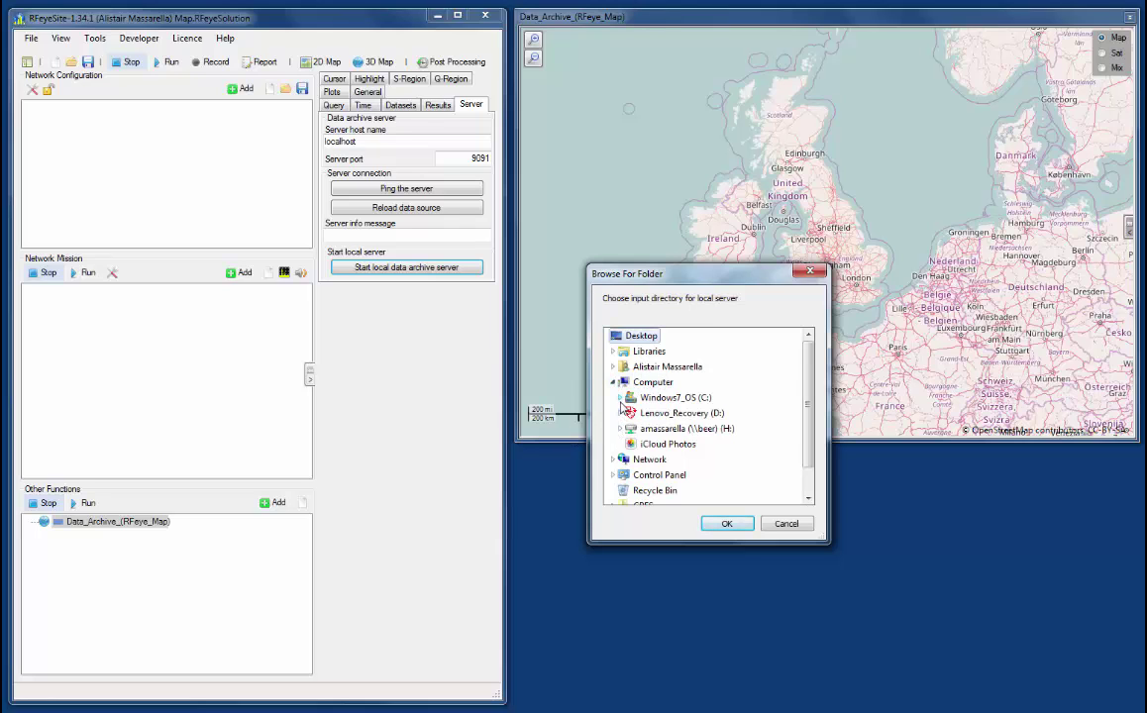
click(620, 398)
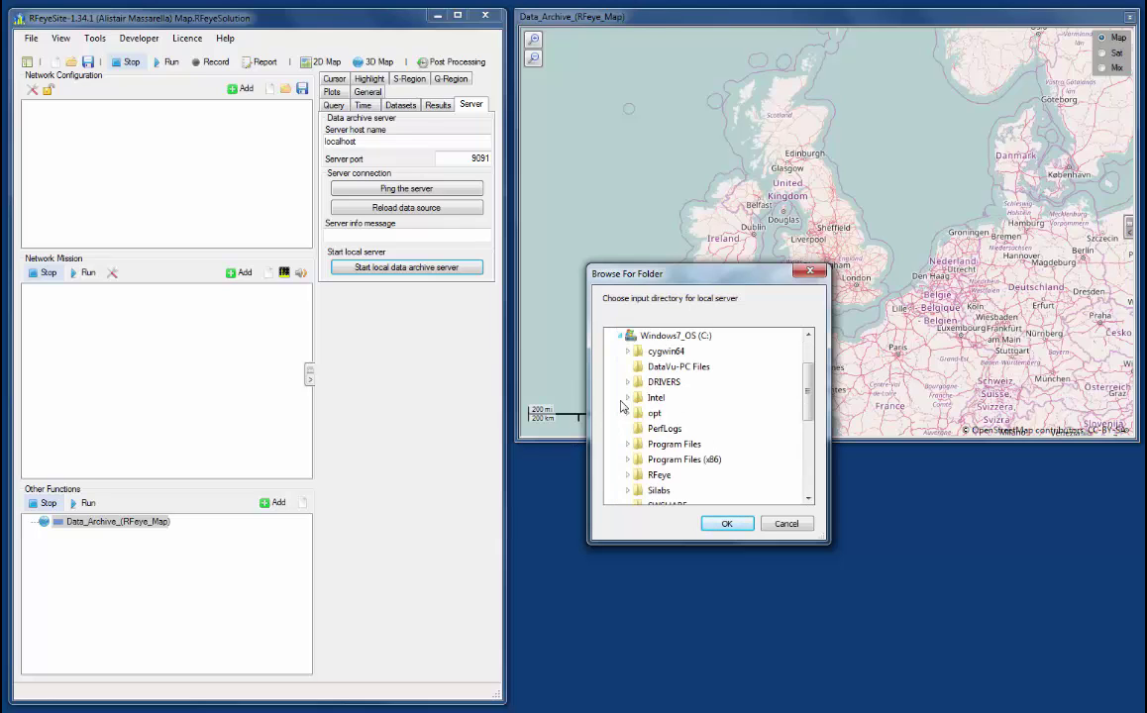
click(627, 476)
click(660, 460)
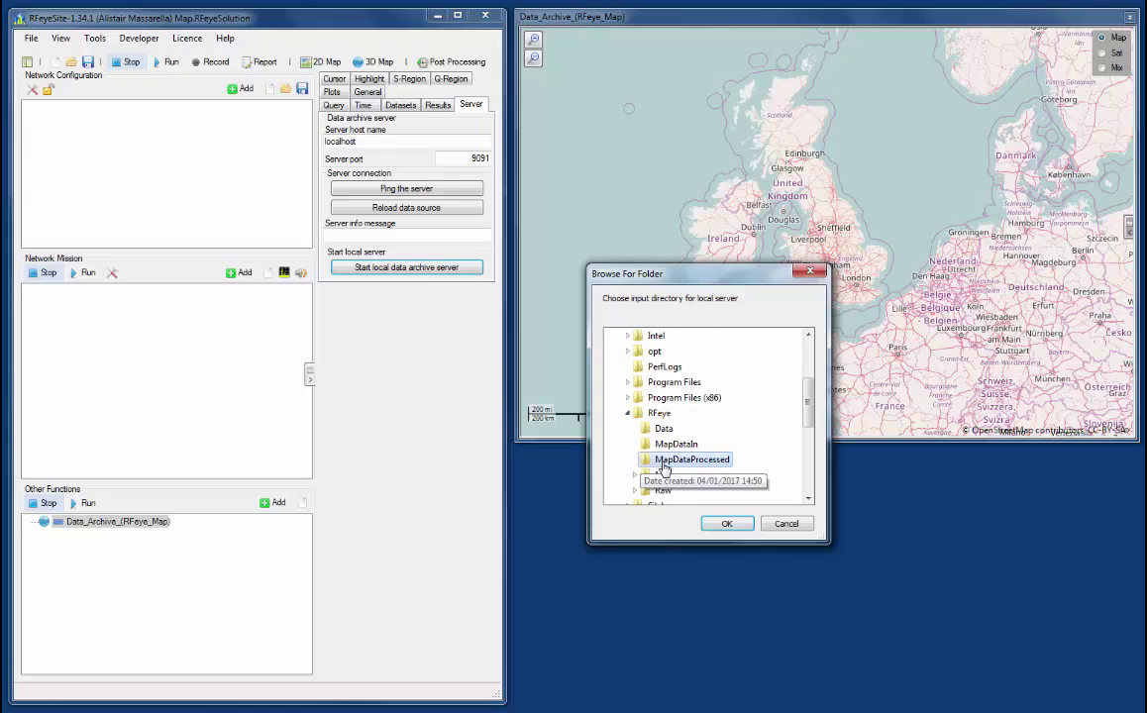
click(726, 524)
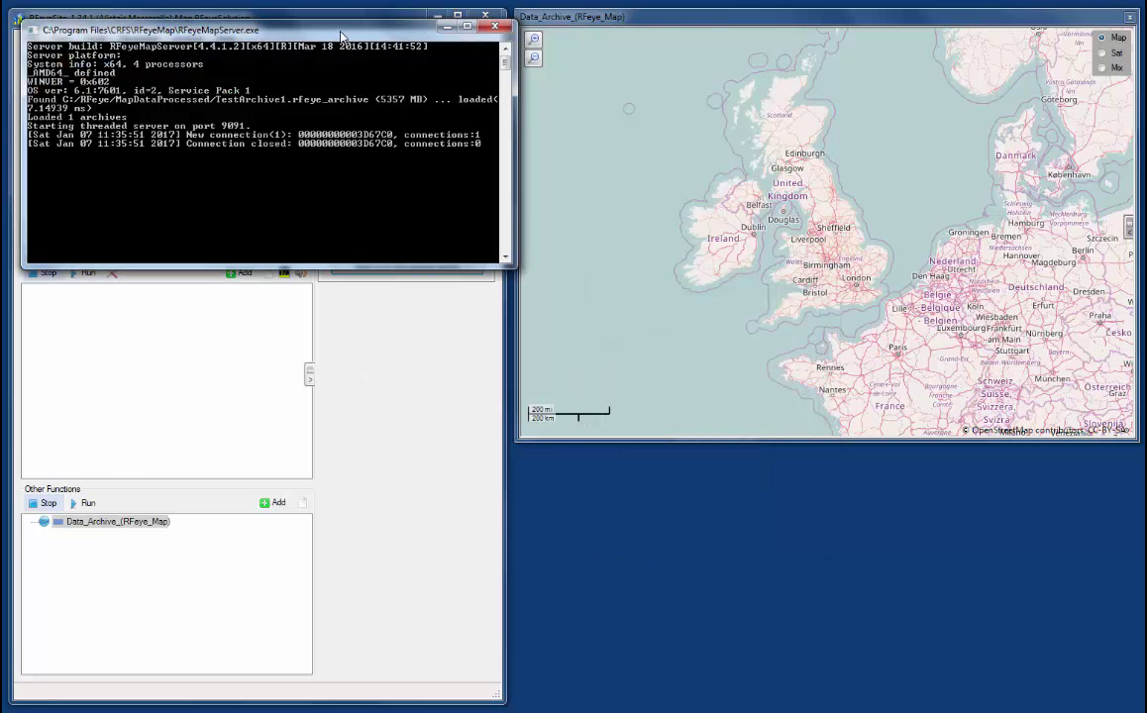
drag(342, 36, 824, 477)
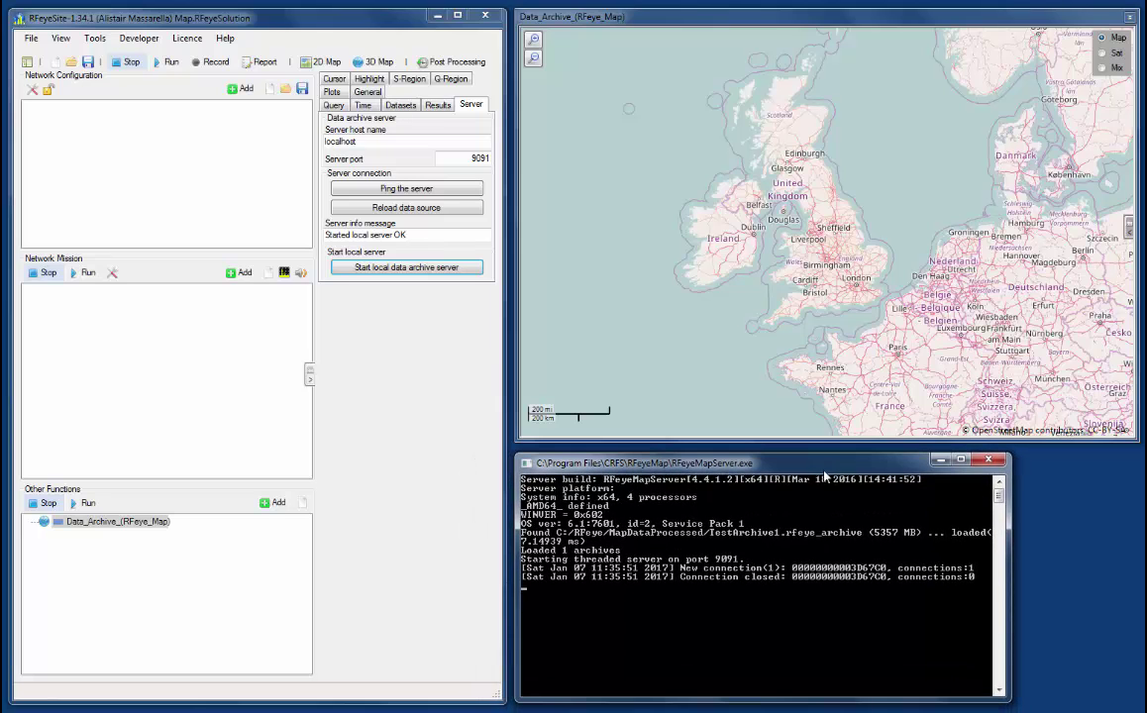
click(940, 460)
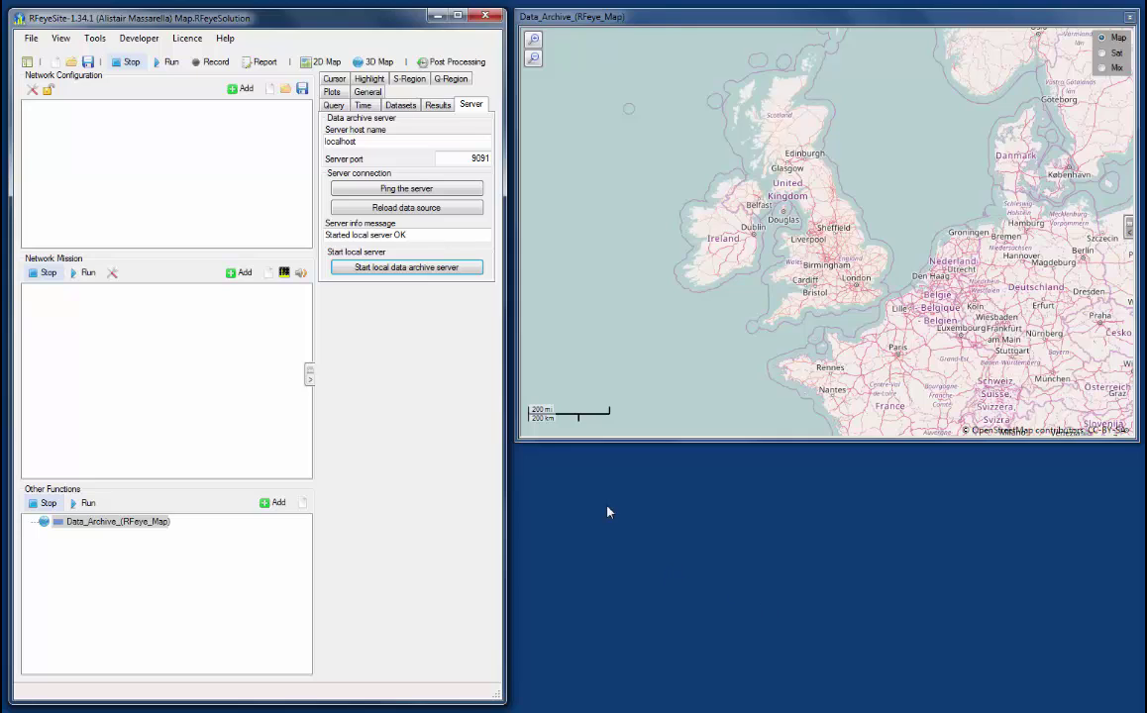
Load the dataset info for all datasets in the archive, together with the data thread and RFeye unit info
click(401, 110)
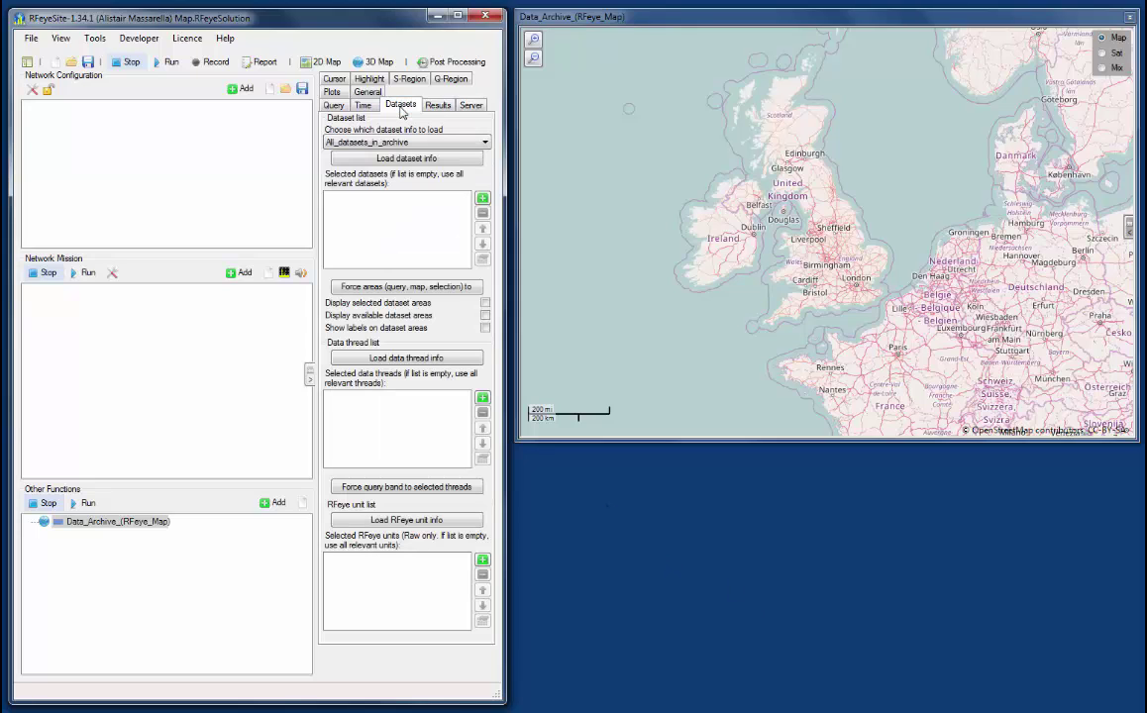
click(395, 162)
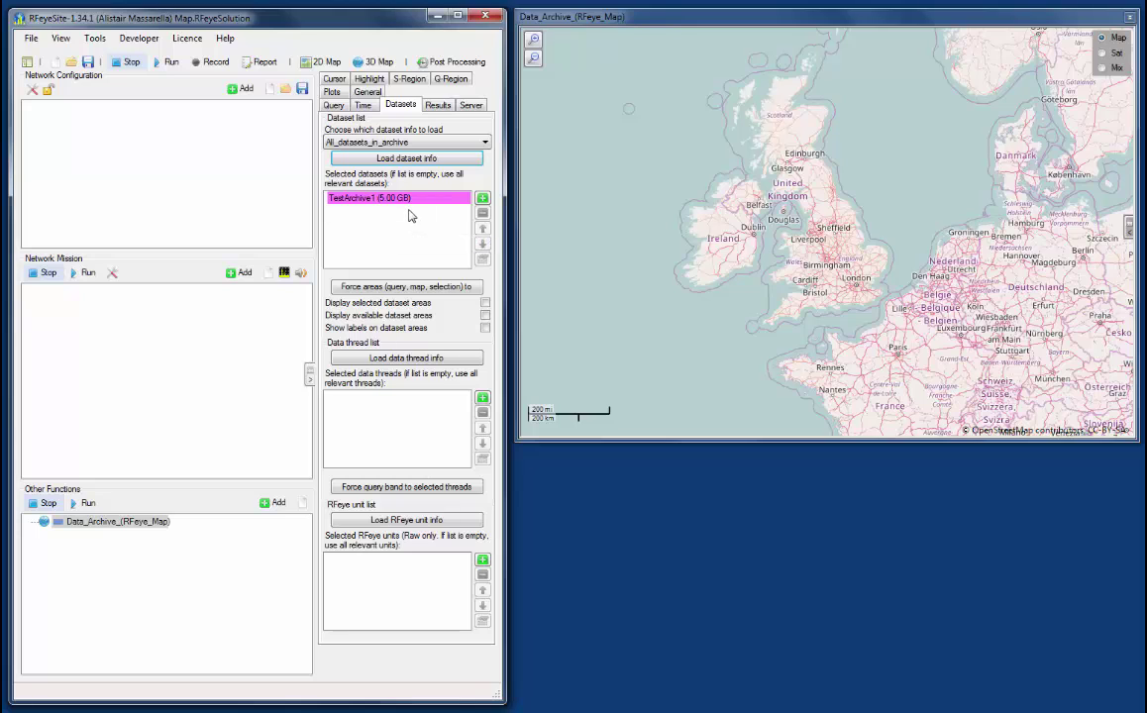
click(408, 356)
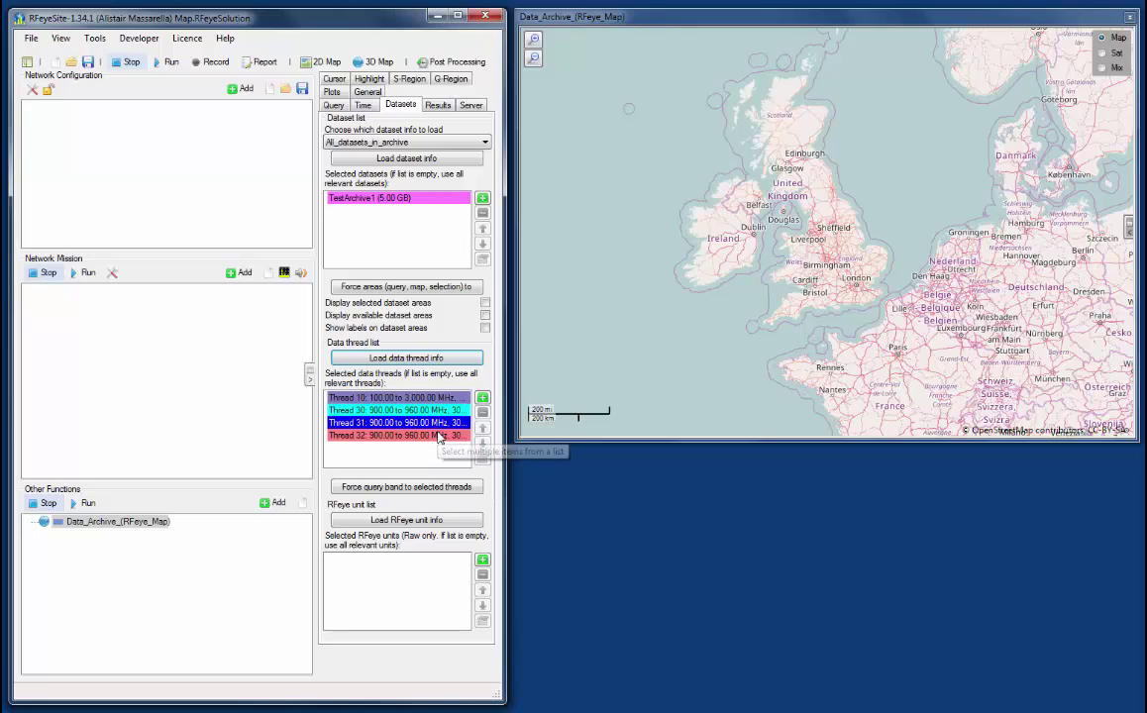
click(406, 520)
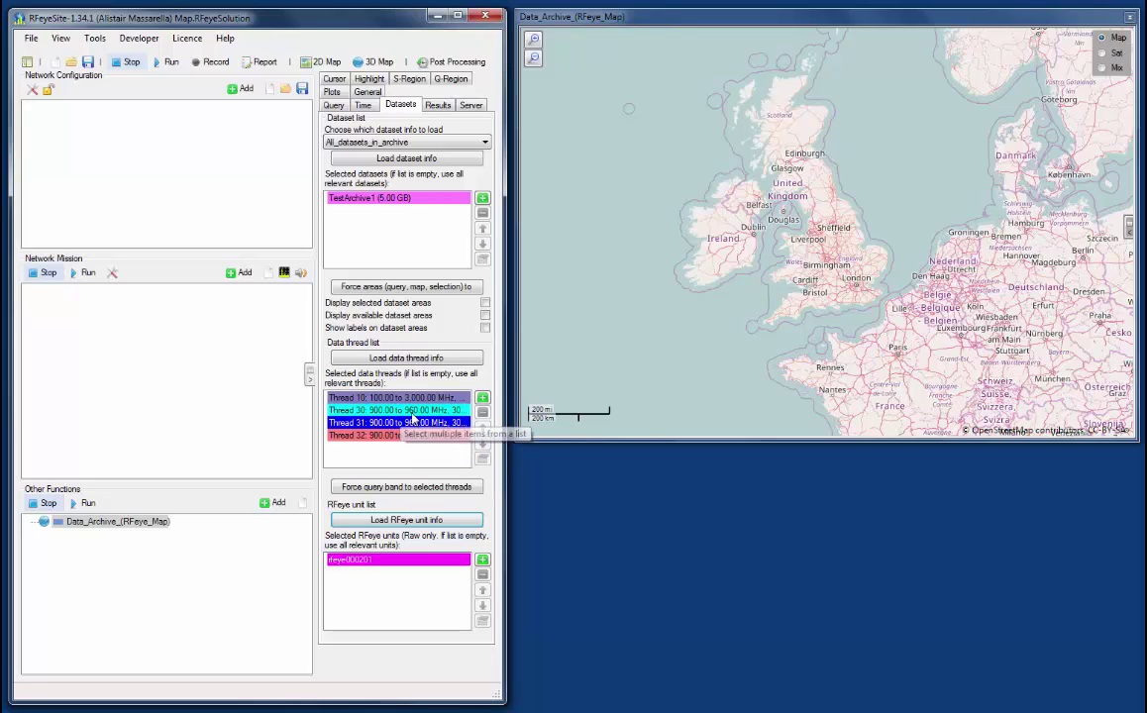
Remove Thread 10 (100 to 3,000 MHz) from the selected data threads and force the query band to the remaining threads
click(417, 398)
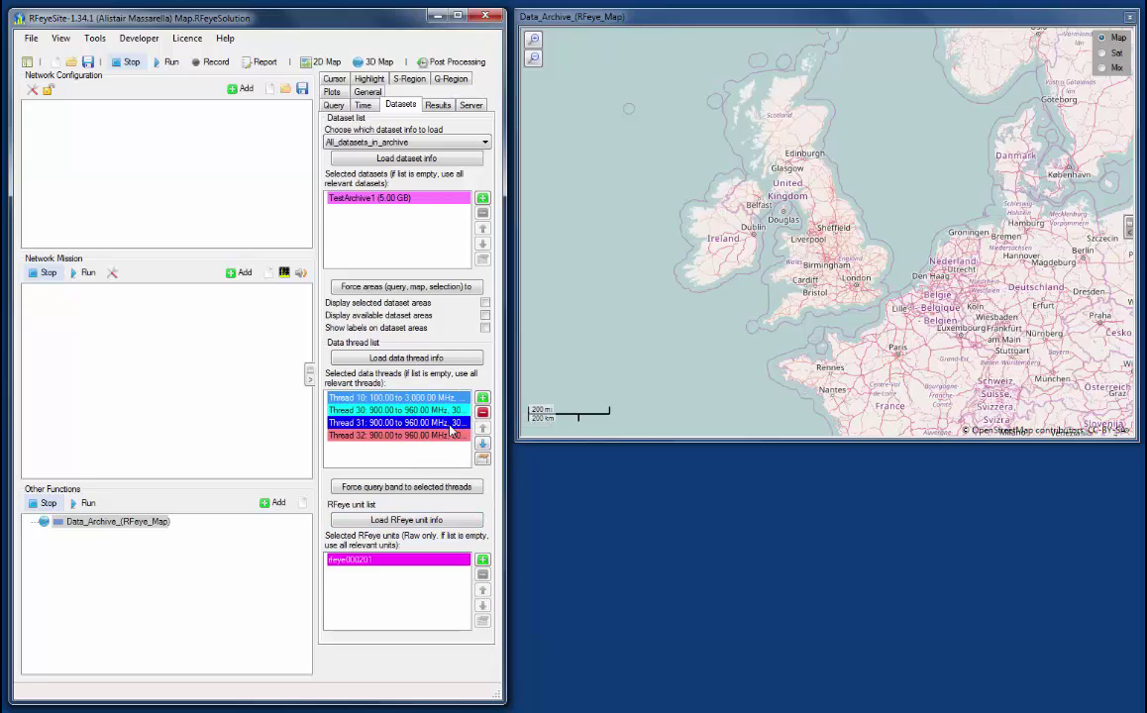
click(482, 411)
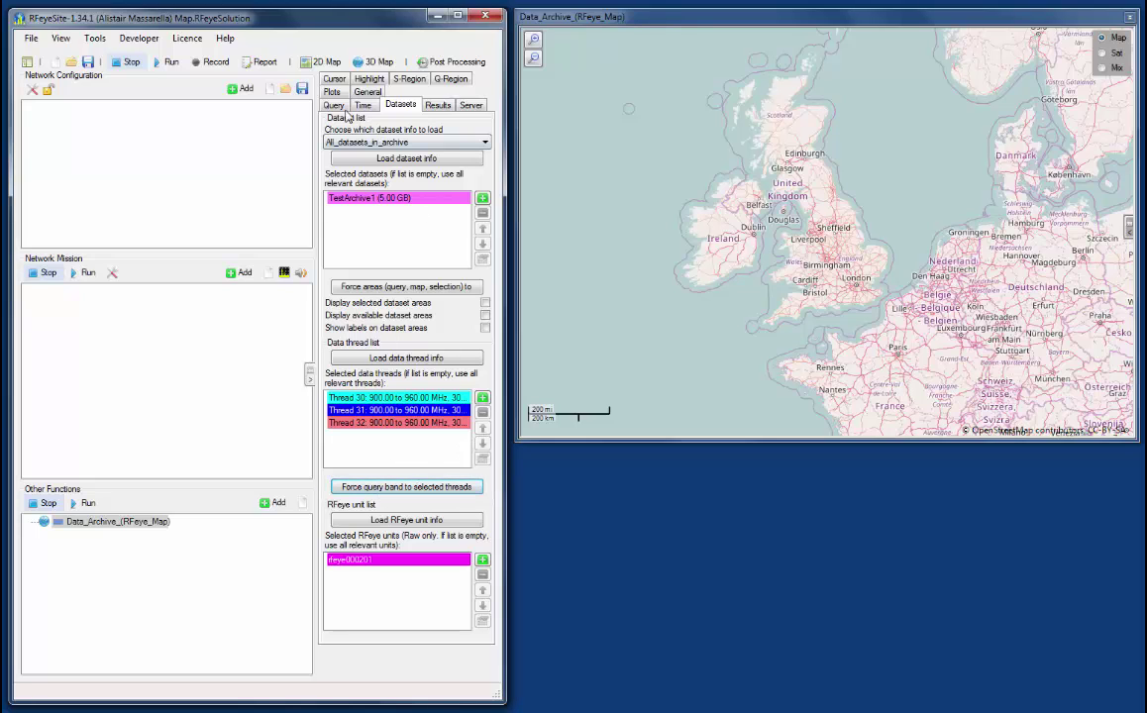
Load all archive data in the map region and frame the plotted points around Dartmoor
click(334, 105)
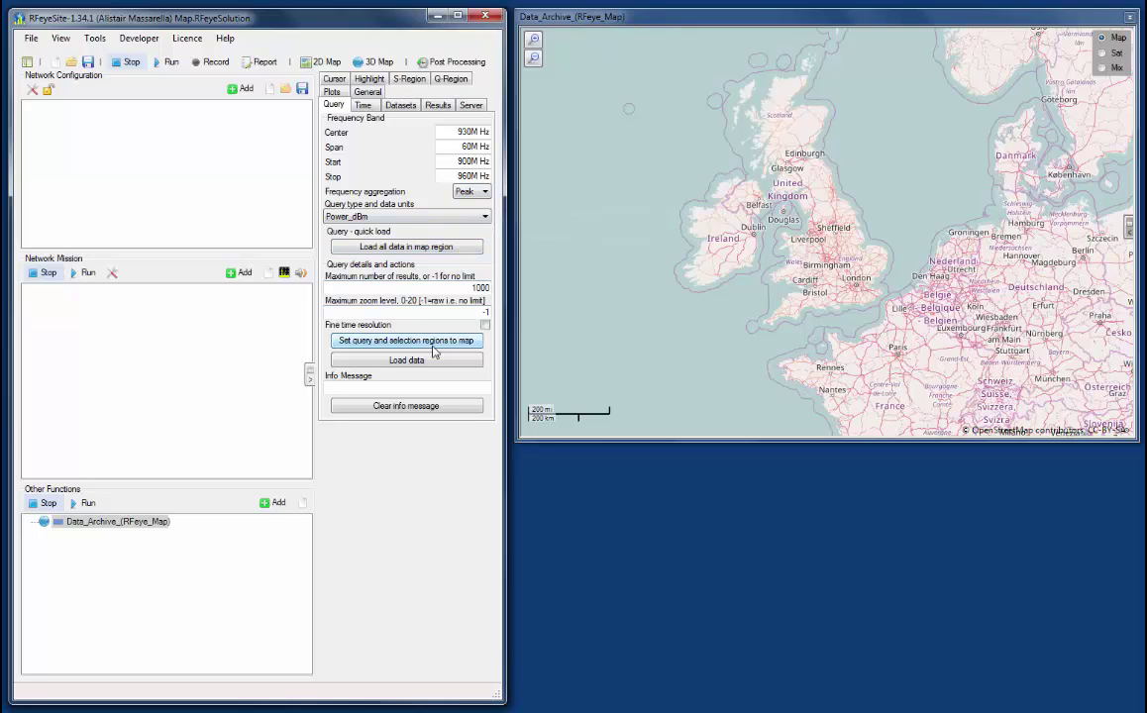
click(443, 250)
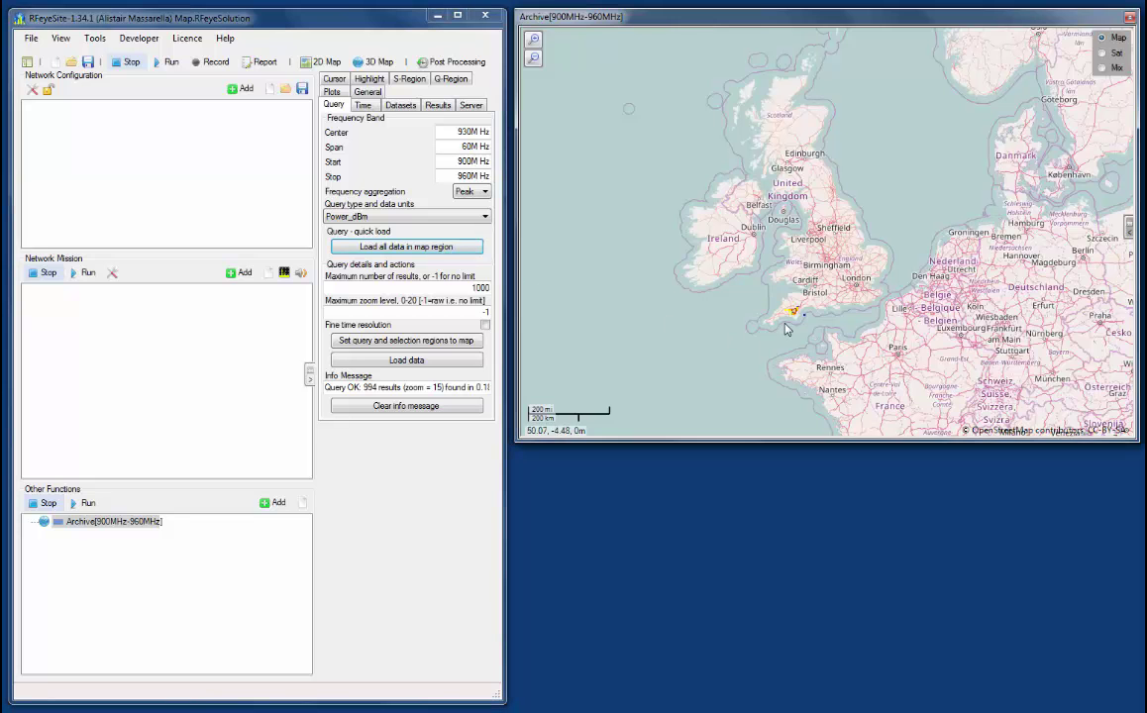
scroll(785, 328, up, 2)
scroll(786, 328, up, 3)
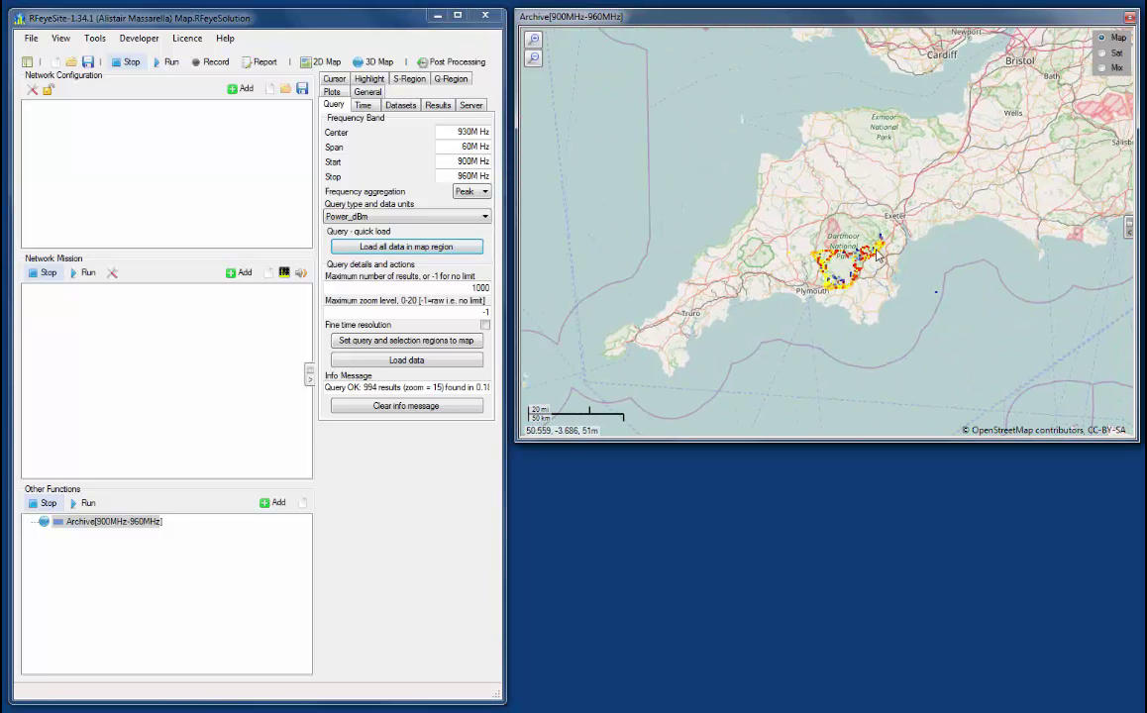
drag(843, 271, 824, 267)
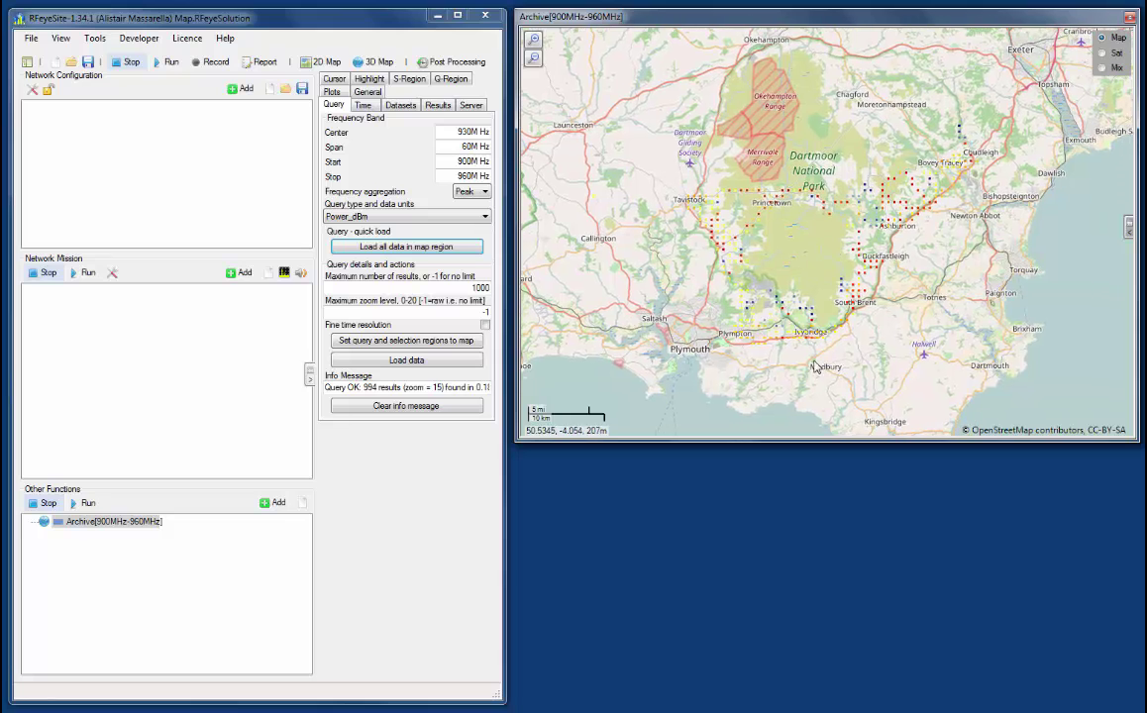
Darken the background map behind the data points and show the power scale on the map
click(1128, 231)
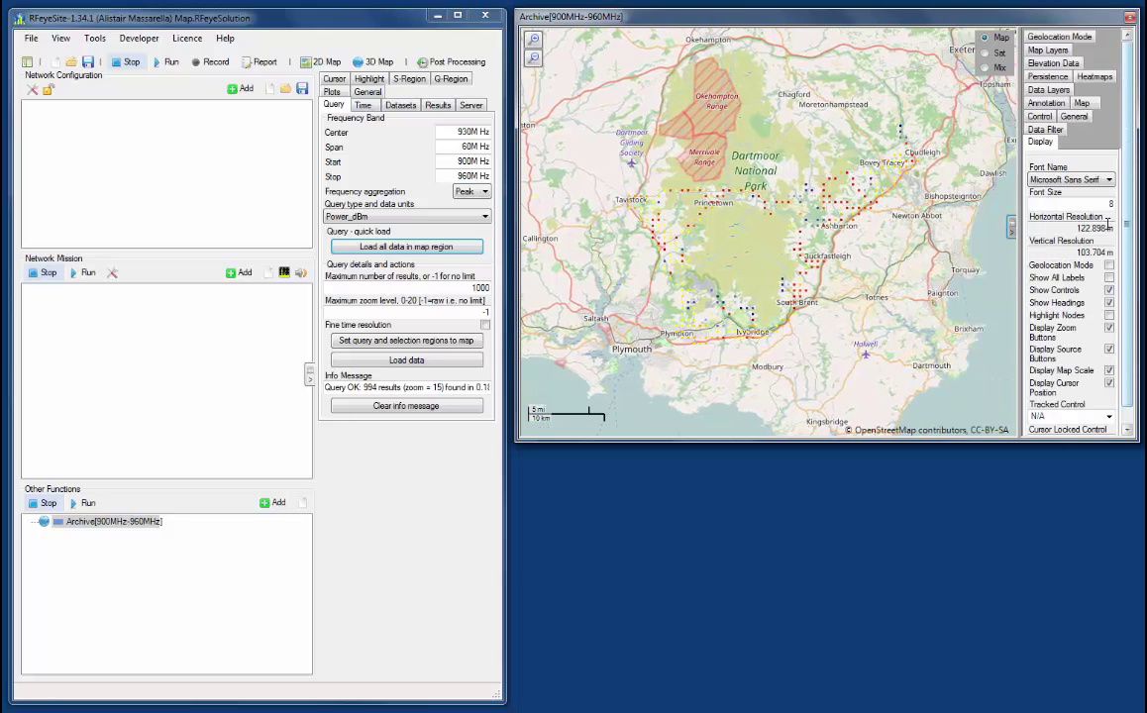
click(1110, 314)
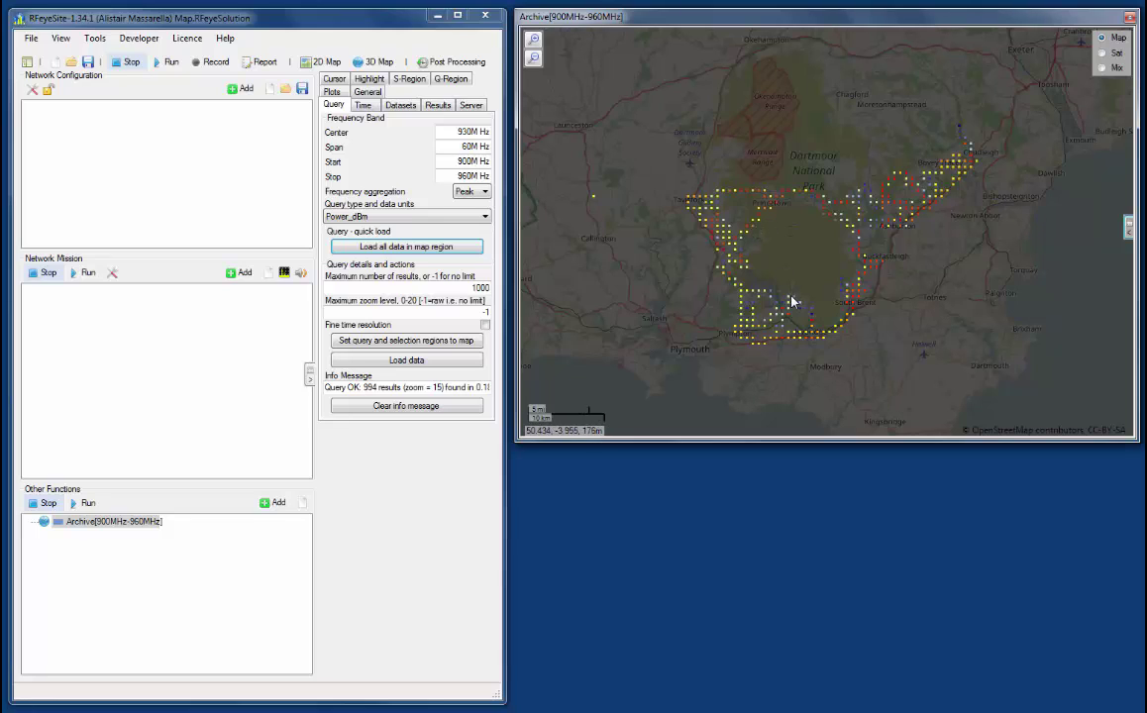
click(438, 105)
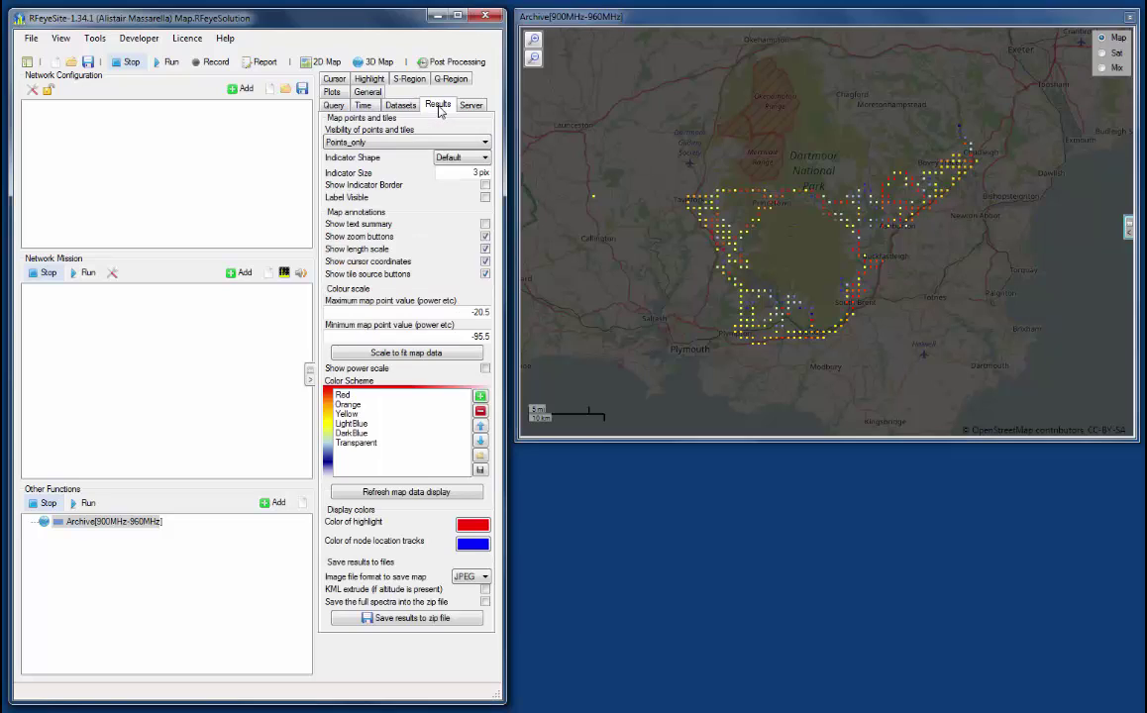
click(485, 369)
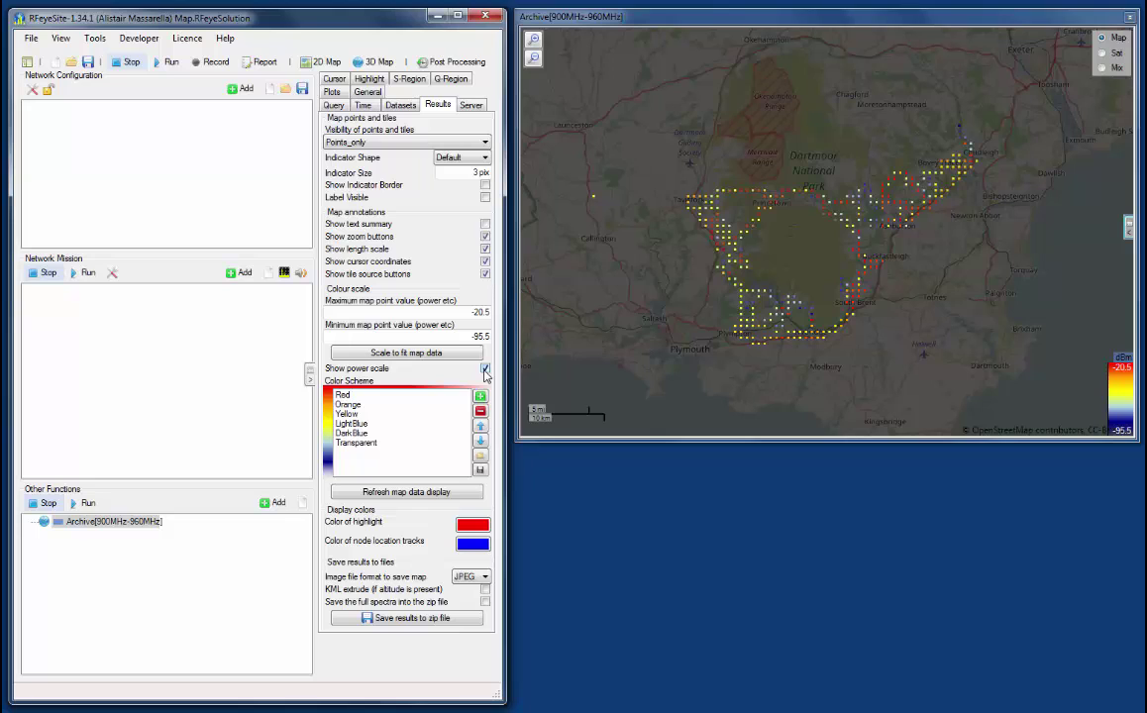
Set the query and selection regions to the map, and shrink the selection region inside the query region around the data points
click(334, 106)
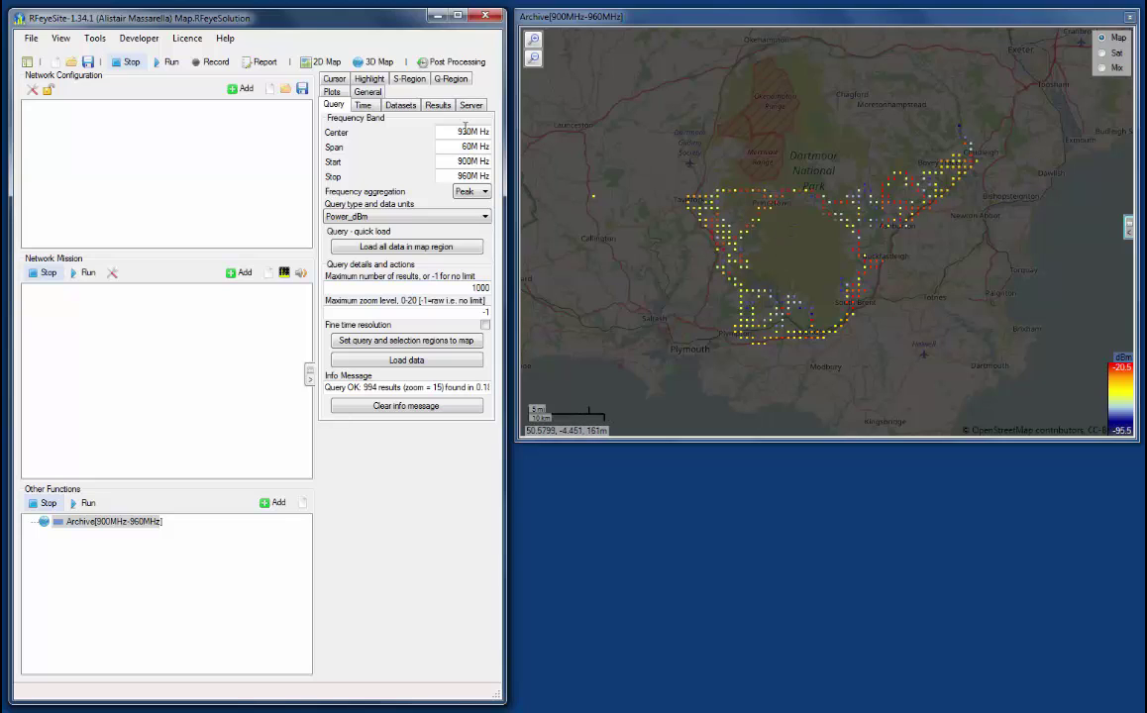
click(442, 340)
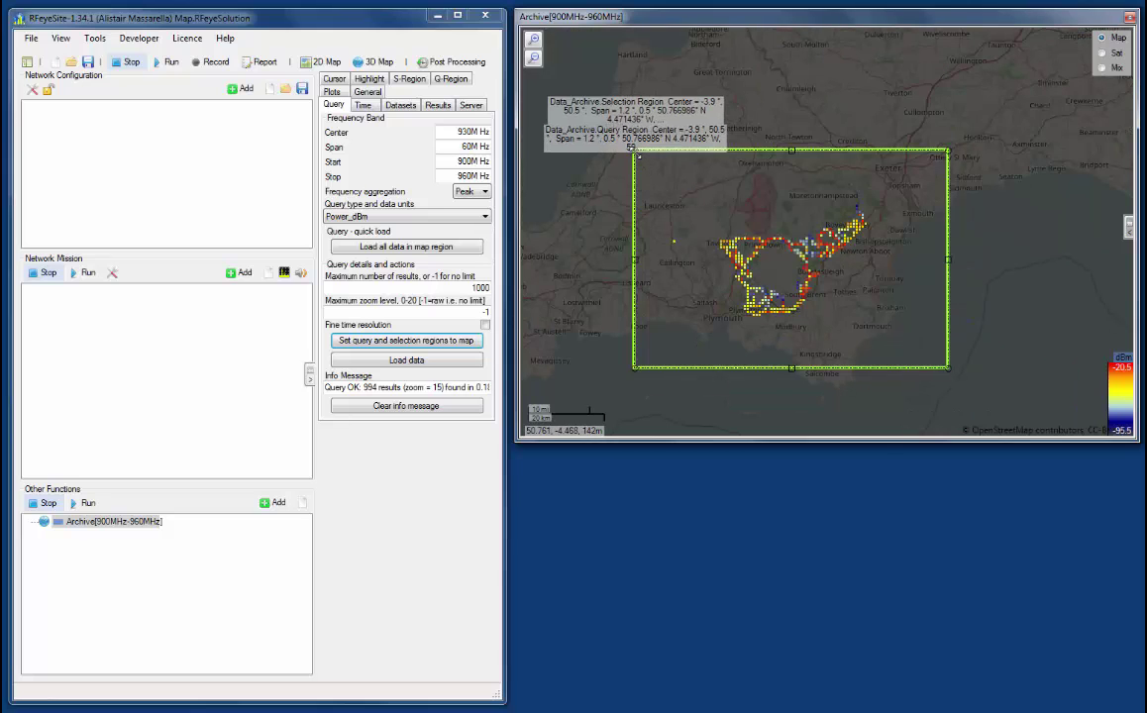
drag(639, 163, 717, 187)
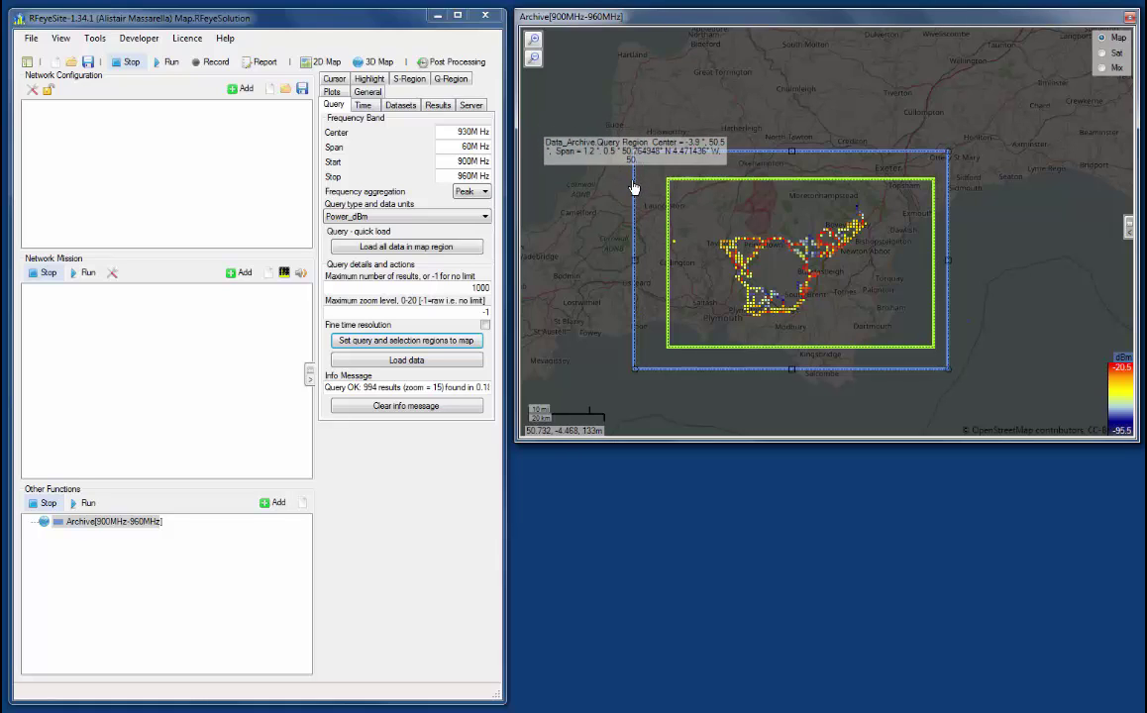
click(654, 156)
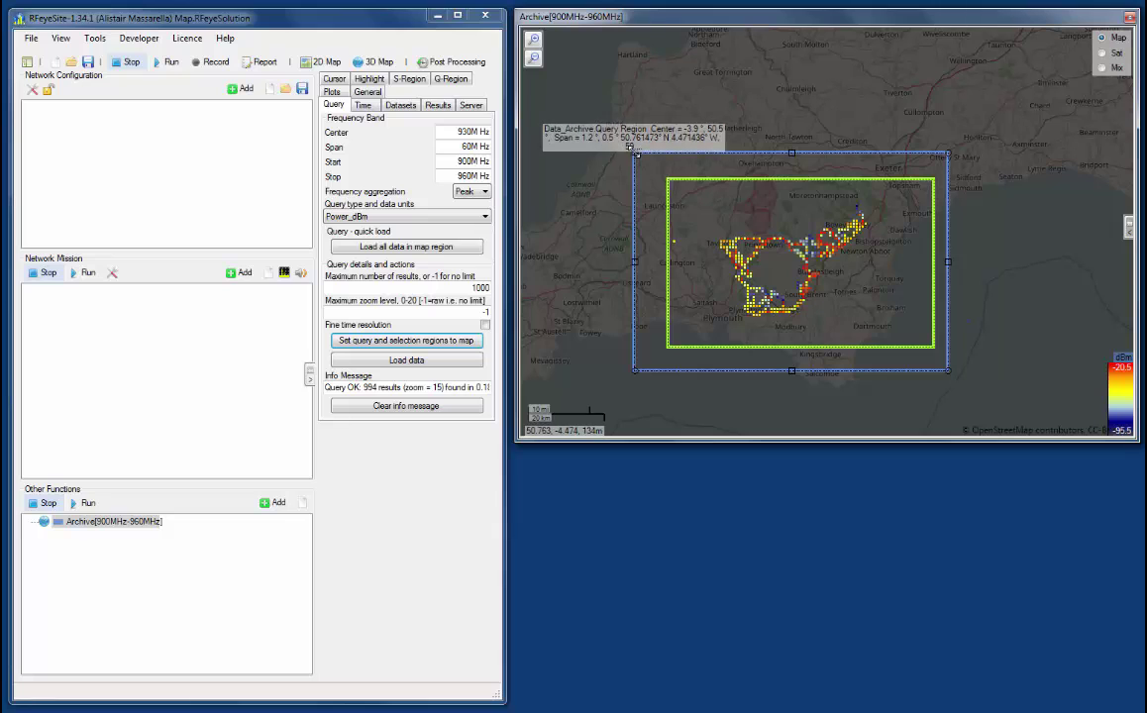
Shrink the query region to about 0.3° by 0.2° around the western part of the Dartmoor track and load its data
drag(653, 163, 755, 225)
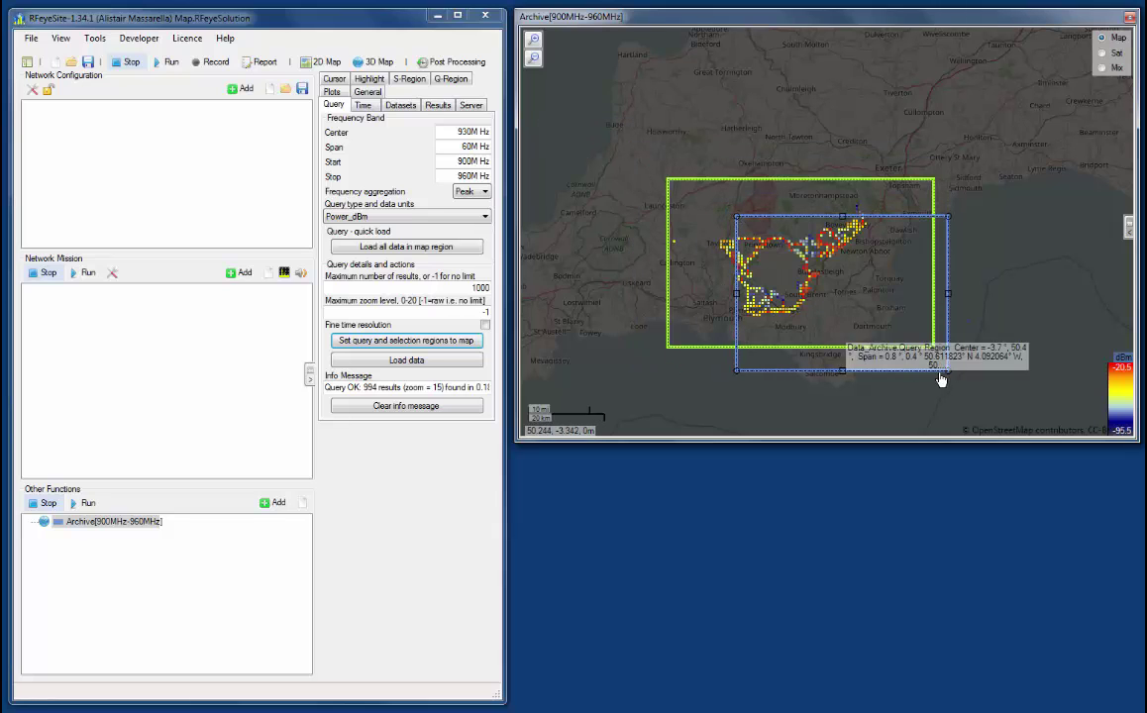
drag(933, 358, 814, 284)
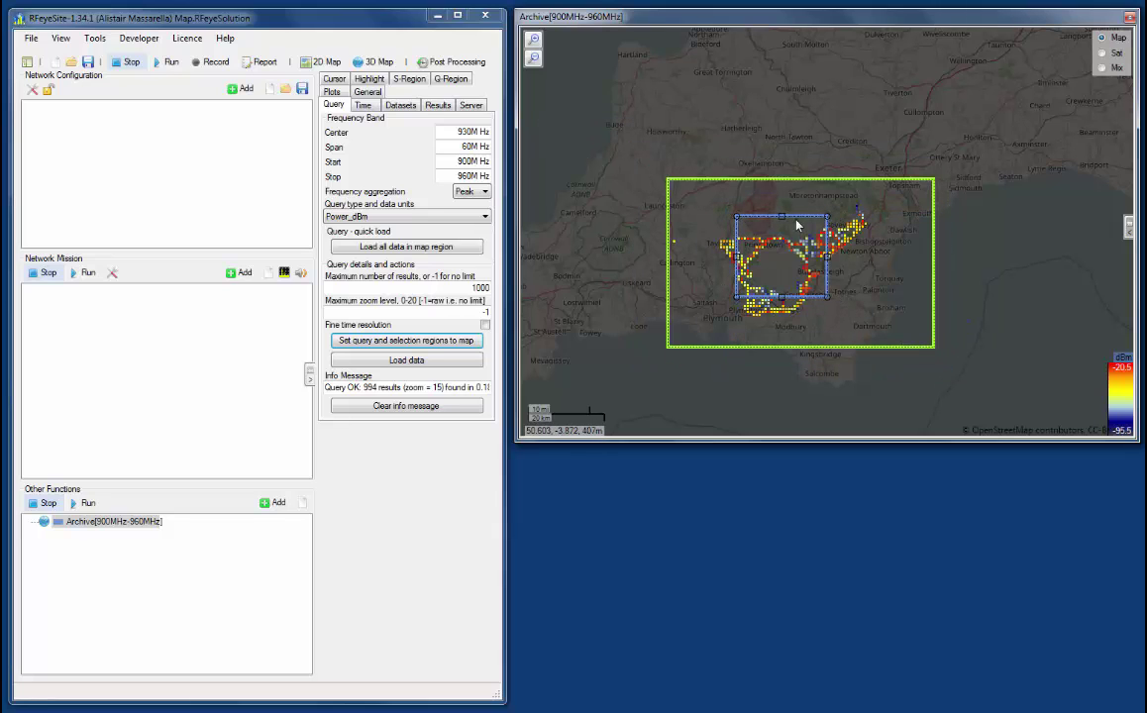
drag(798, 225, 775, 218)
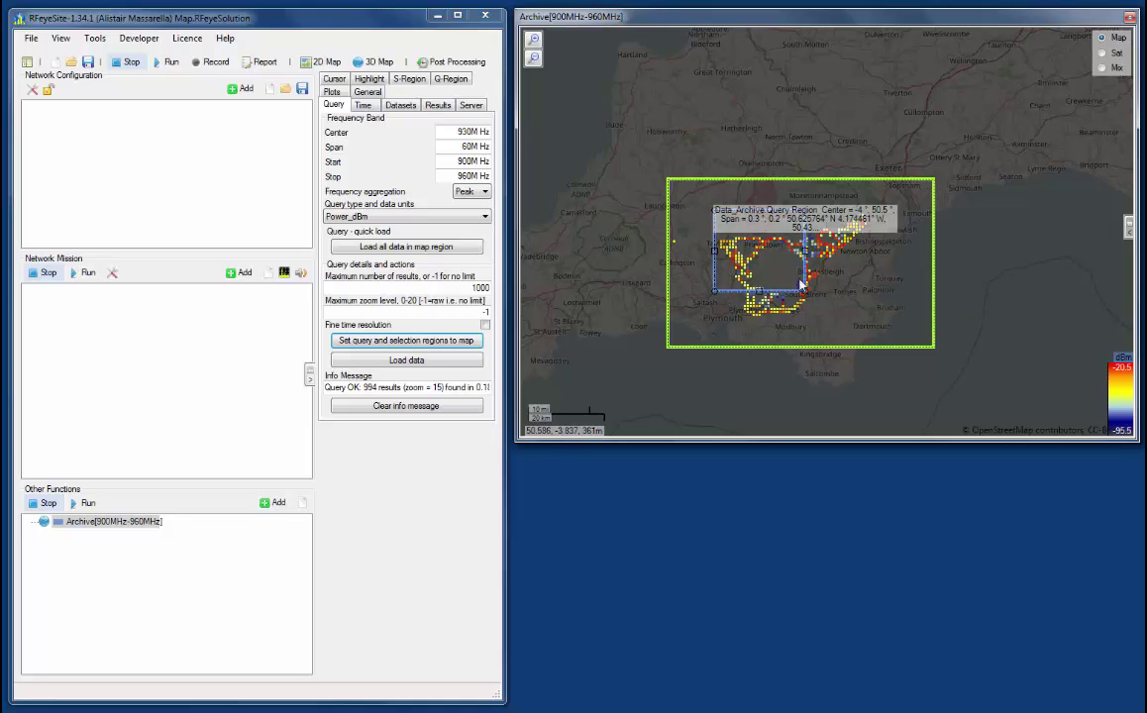
click(461, 362)
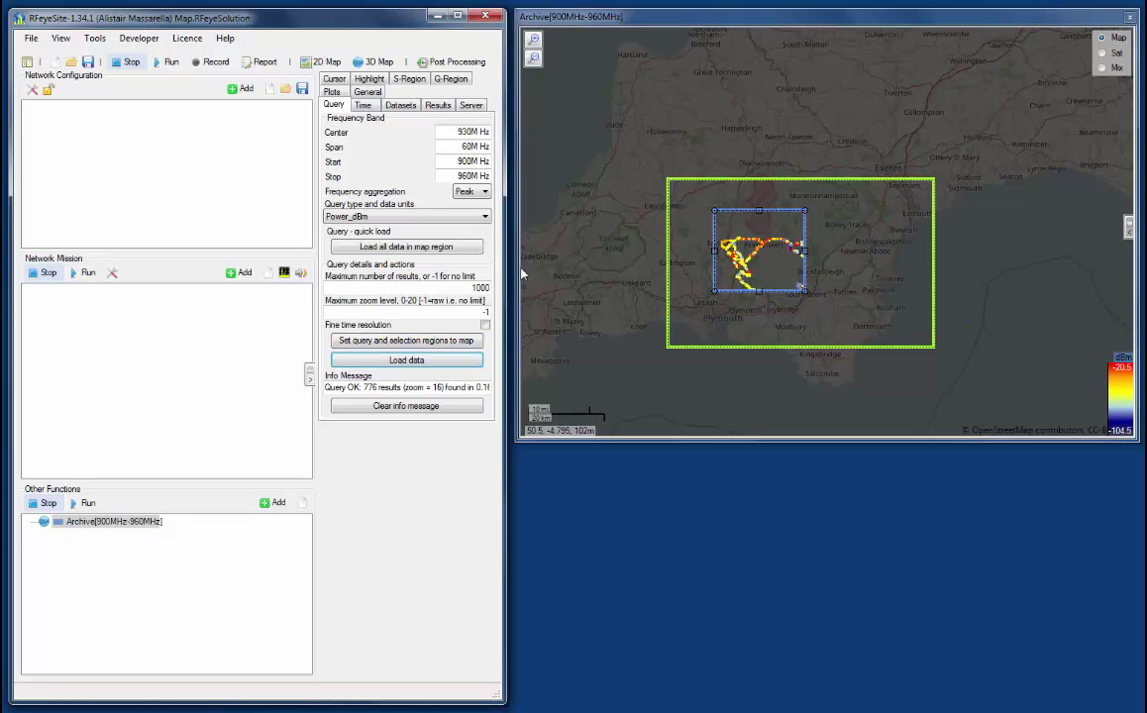
Remove the limit on the maximum number of results by setting it to -1, and reload the data in the query region
drag(469, 286, 492, 288)
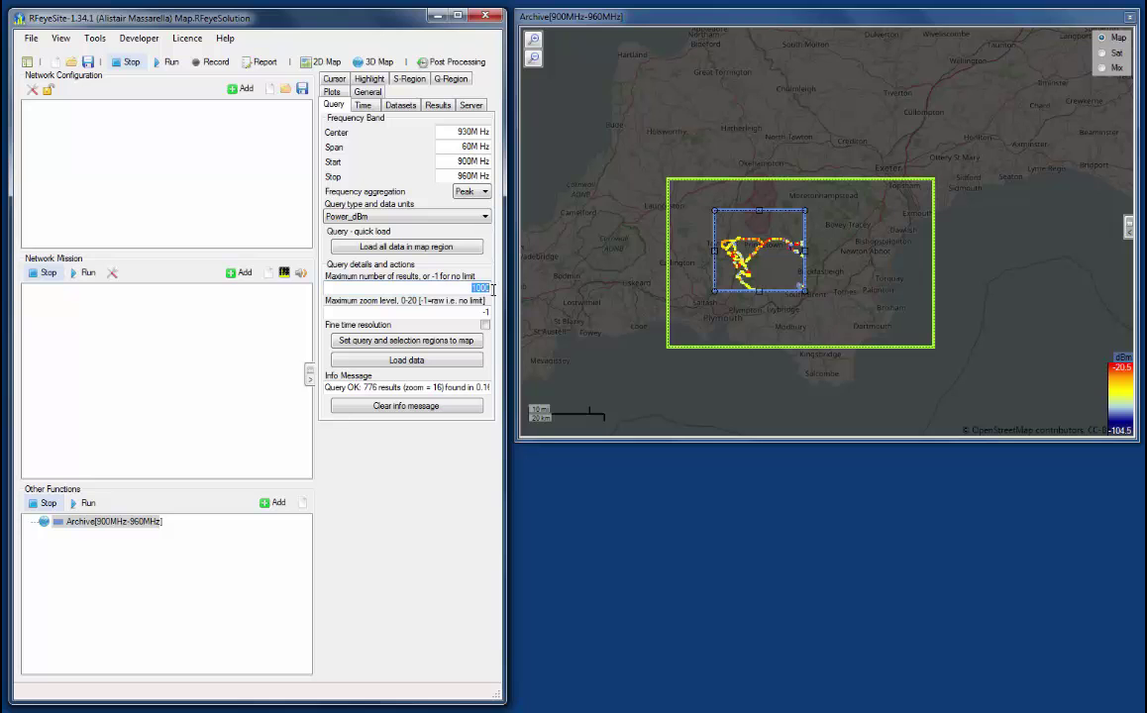
click(756, 274)
scroll(752, 269, up, 2)
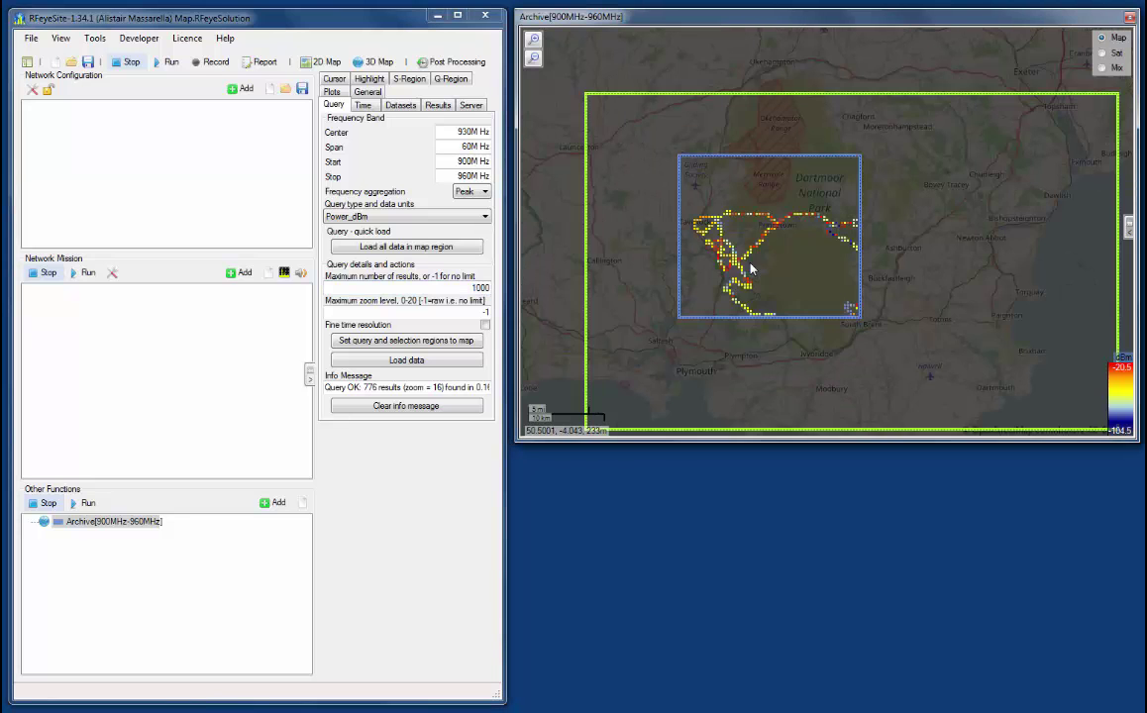
drag(762, 276, 798, 297)
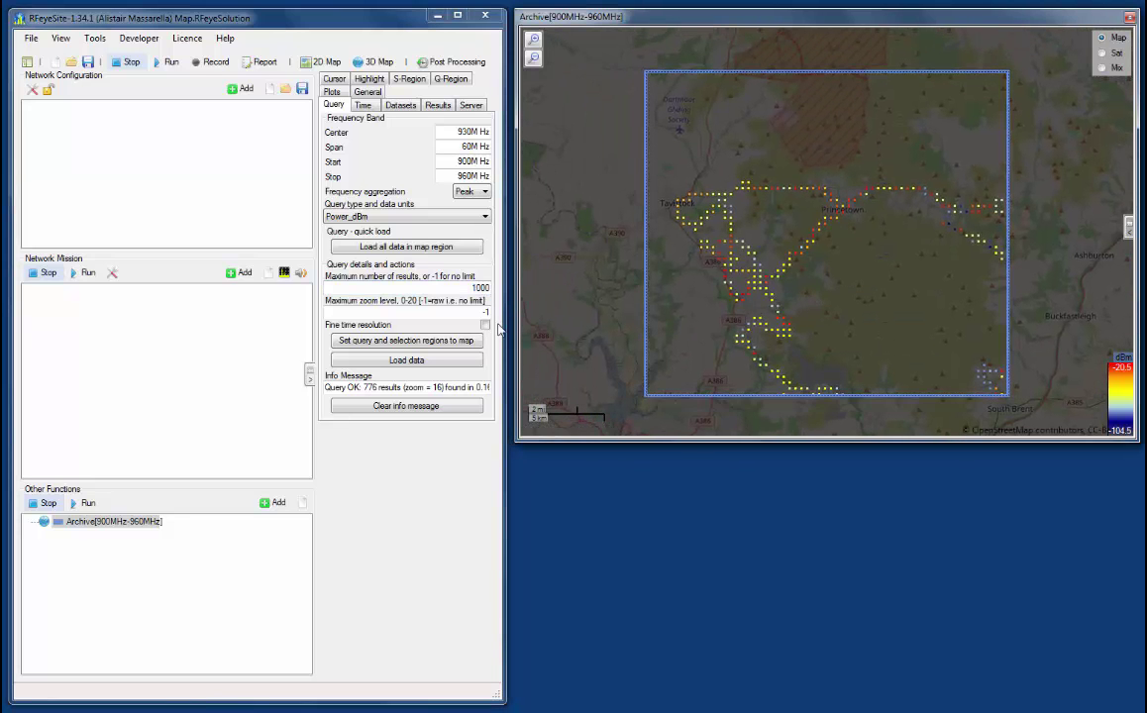
drag(467, 287, 491, 289)
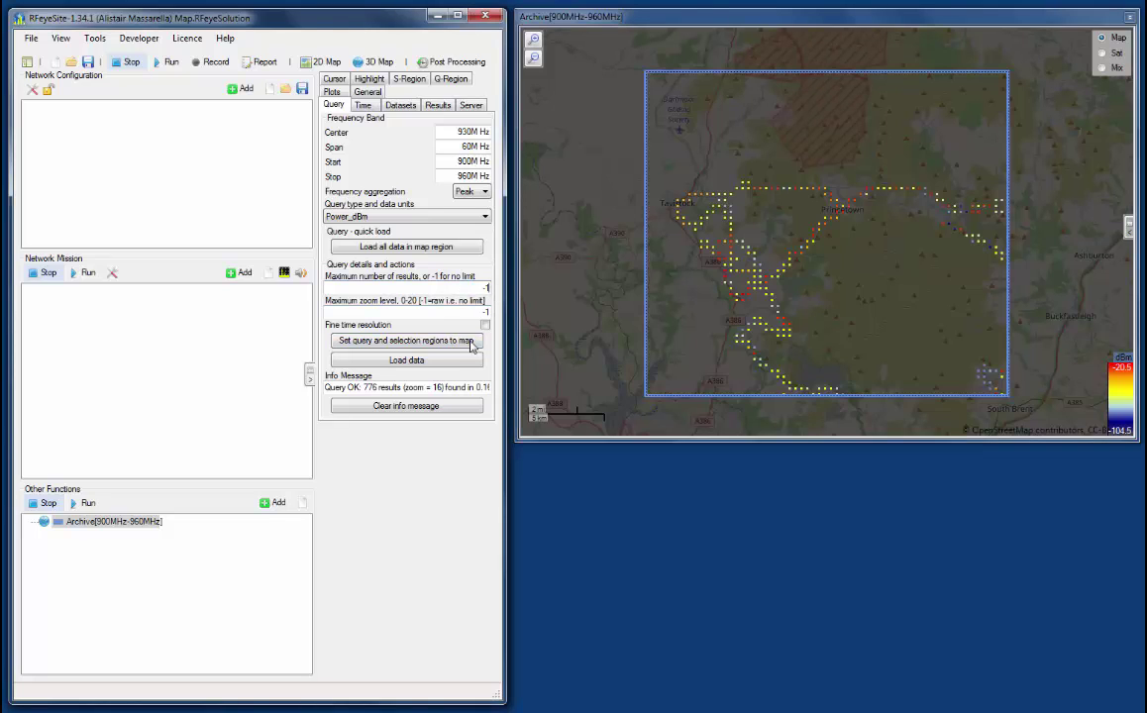
click(434, 364)
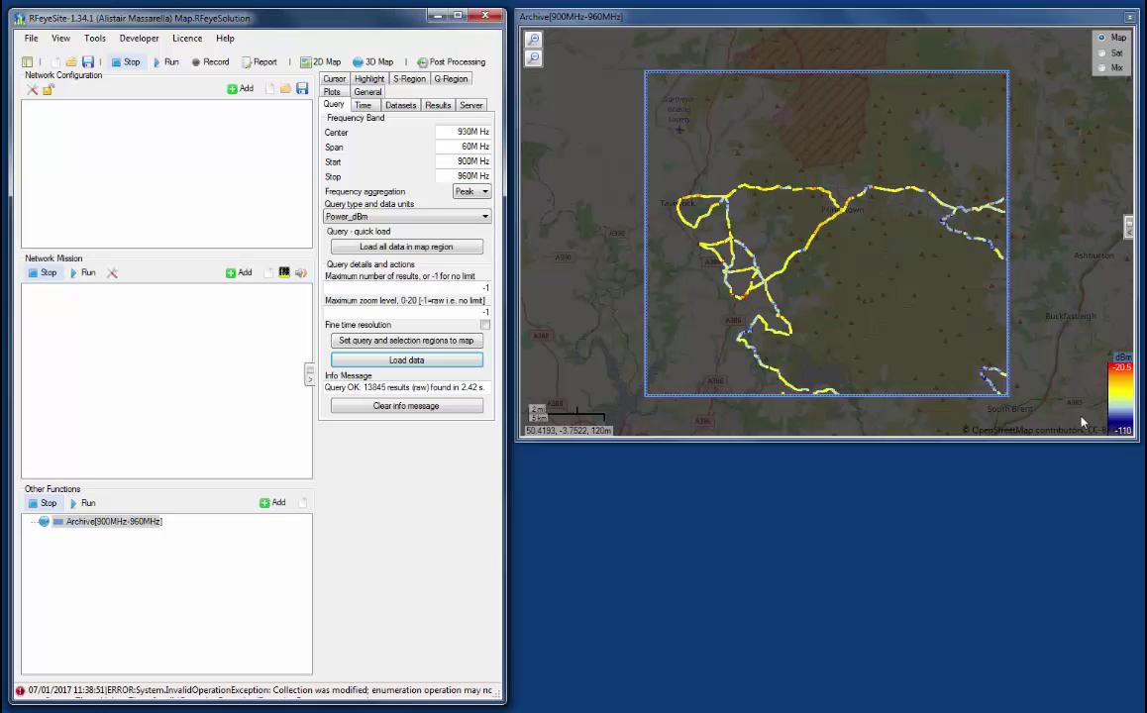
Show the query results on the map as both points and tiles (Points_and_tiles)
scroll(834, 285, up, 1)
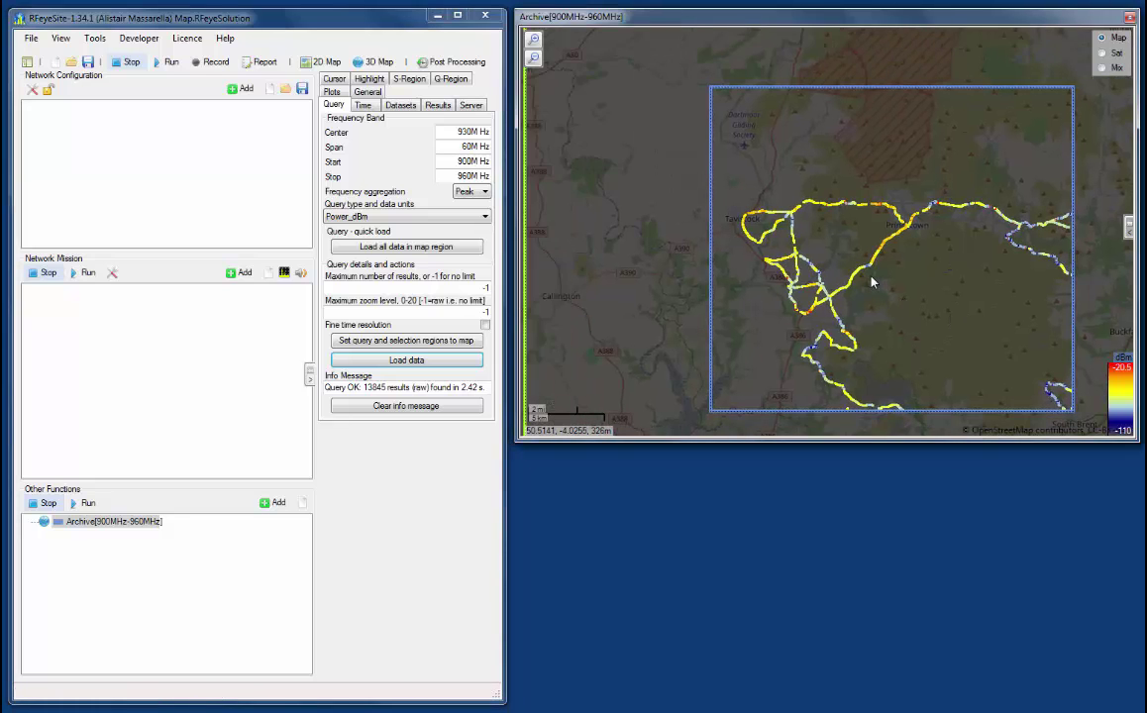
scroll(872, 283, up, 1)
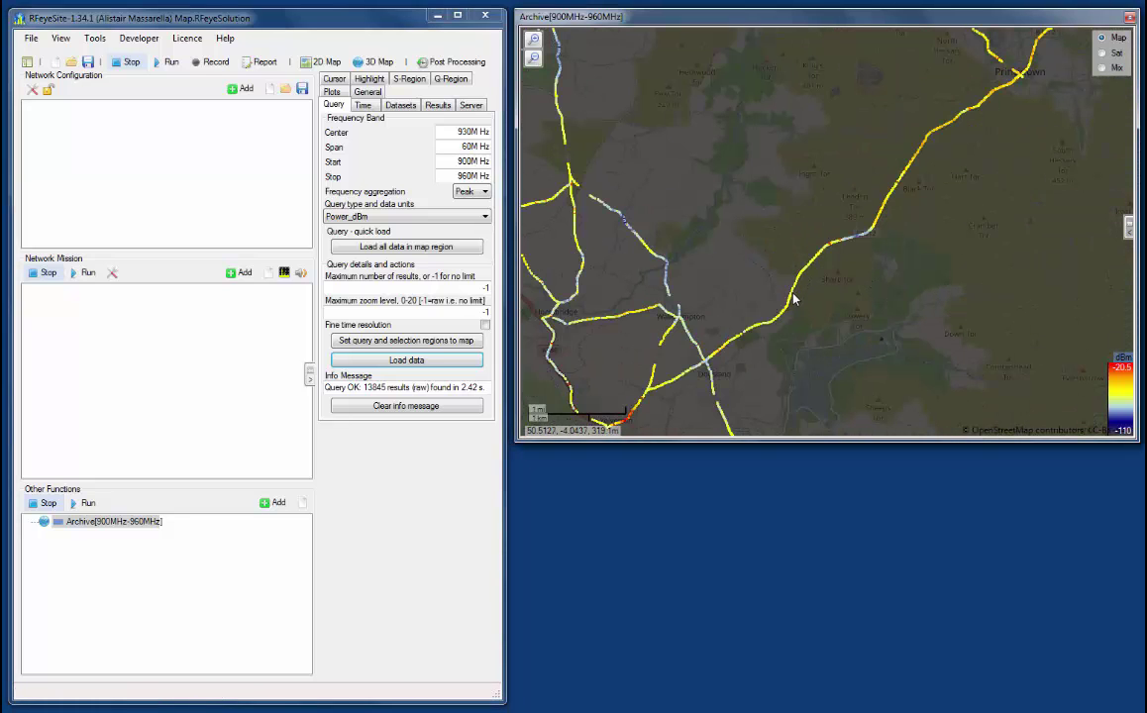
scroll(847, 322, down, 1)
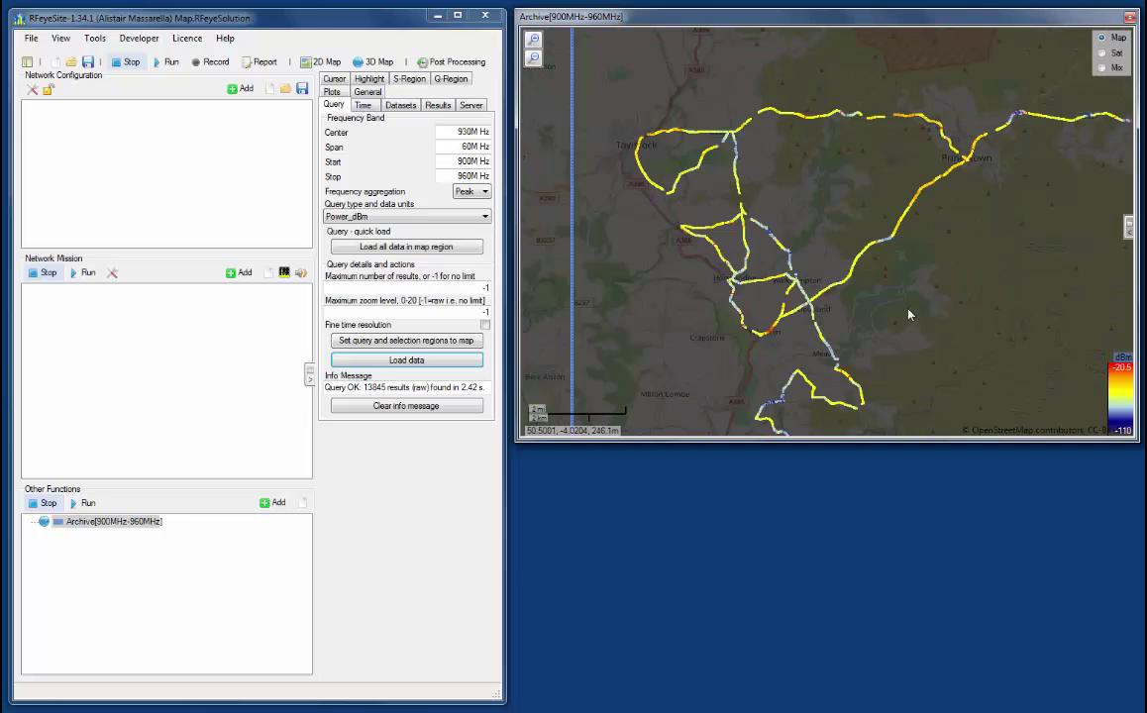
drag(890, 324, 871, 332)
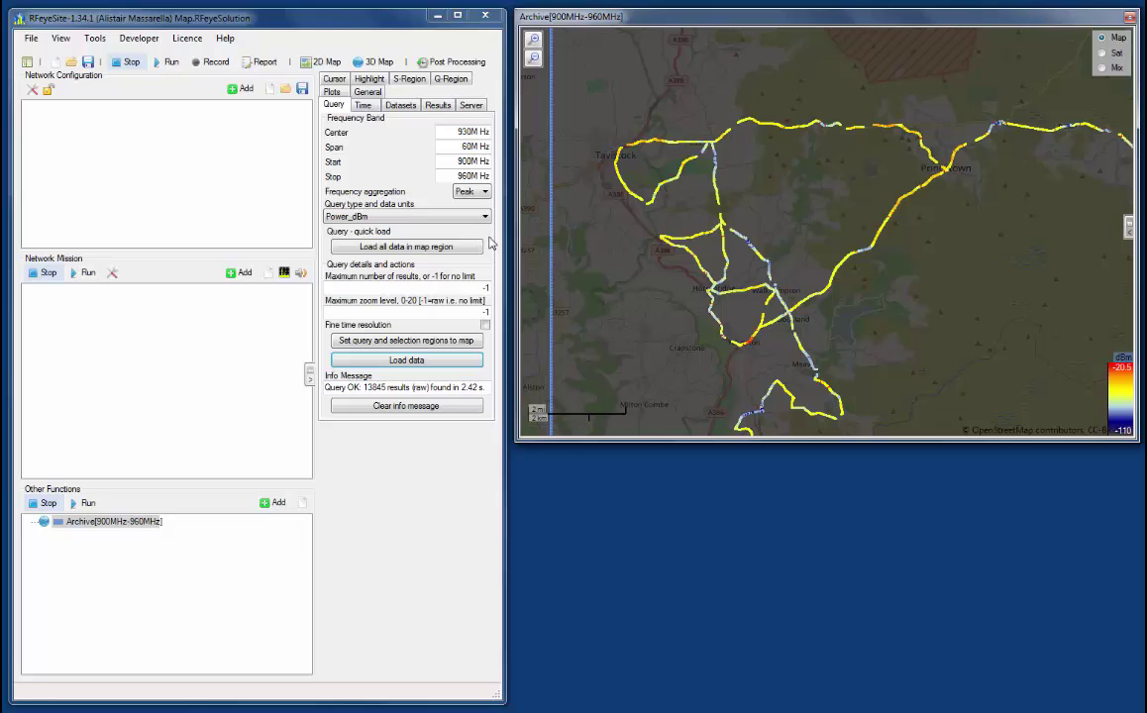
click(436, 107)
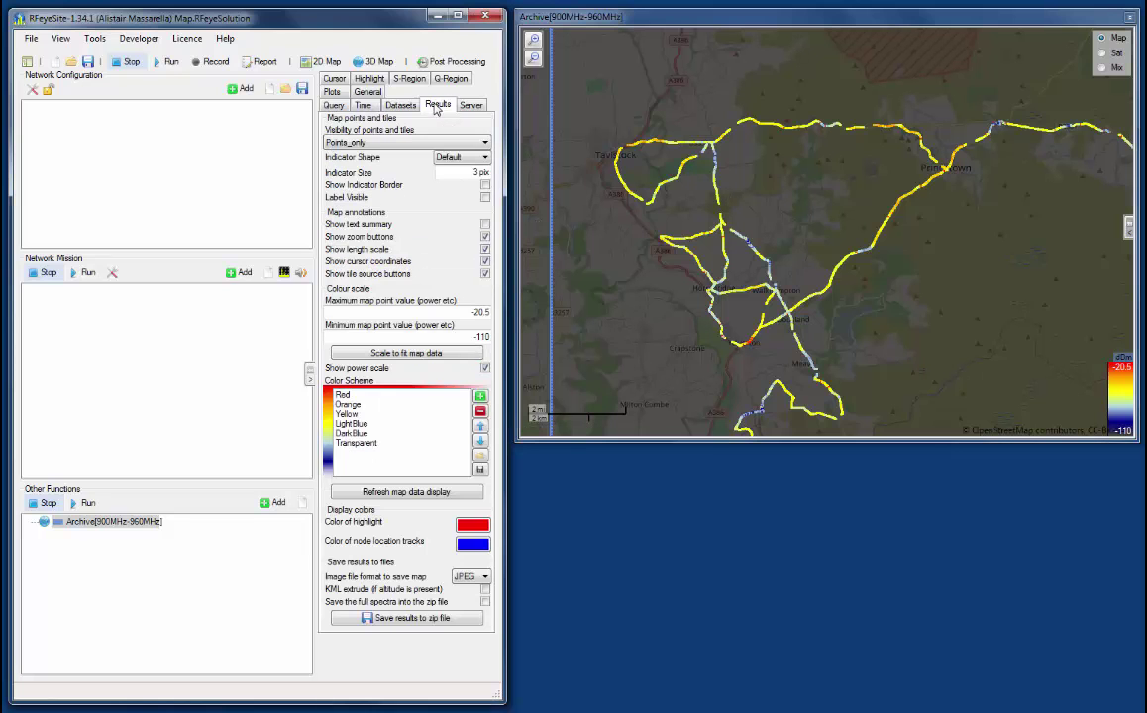
click(484, 143)
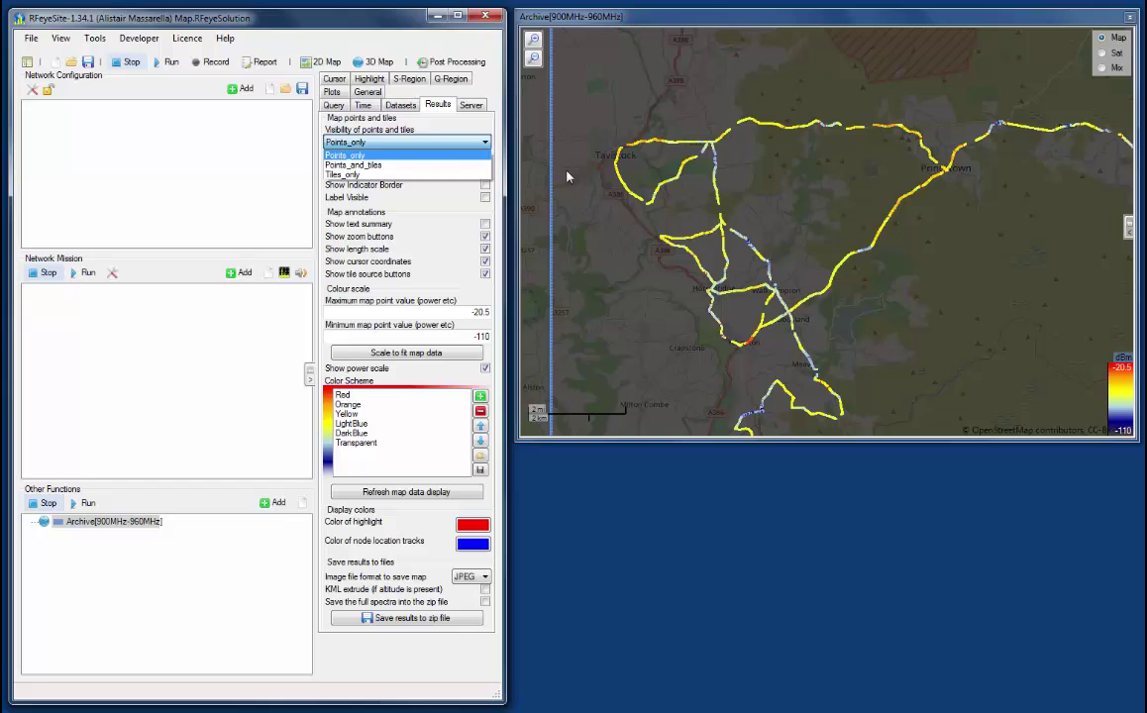
click(469, 166)
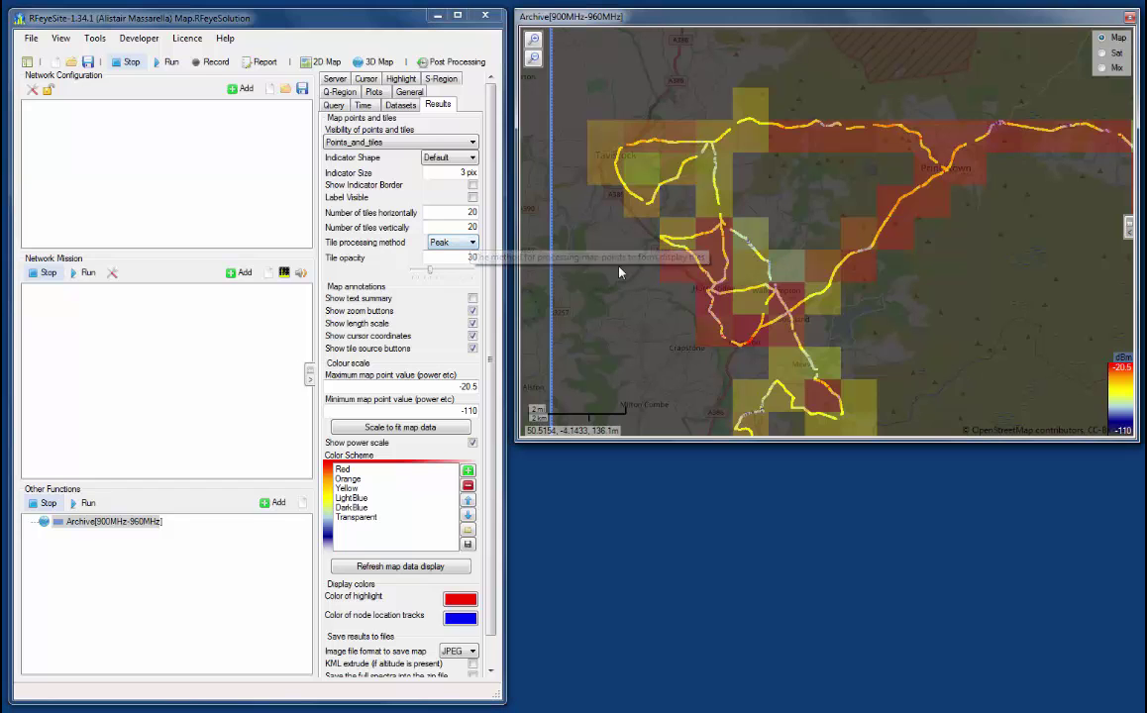
Set the tile grid to 34 tiles horizontally and 33 tiles vertically
scroll(624, 274, down, 1)
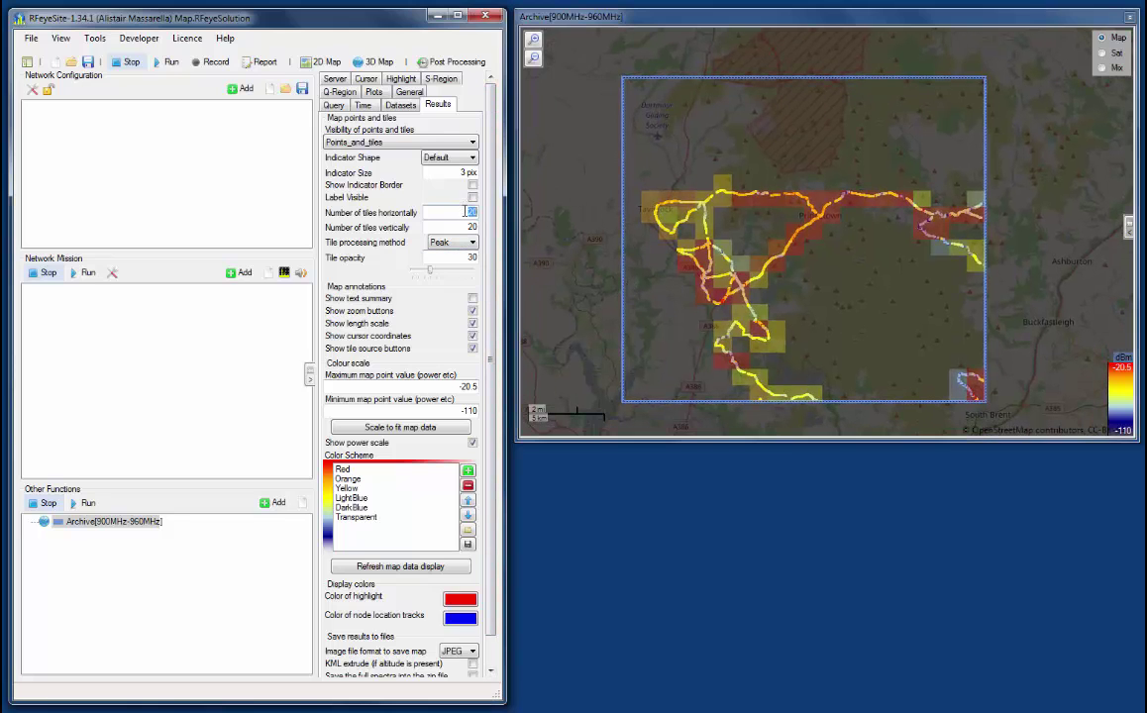
text(34)
click(466, 229)
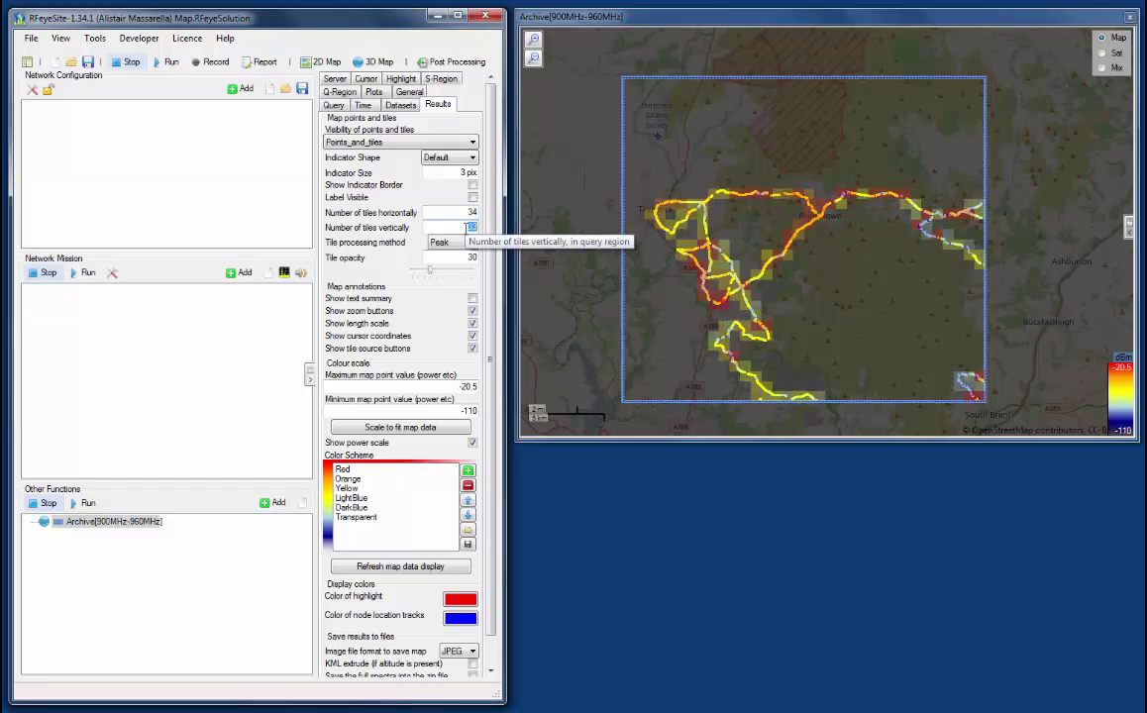
text(33)
Try the Mean and Minimum tile processing methods, and set the method back to Peak
click(472, 243)
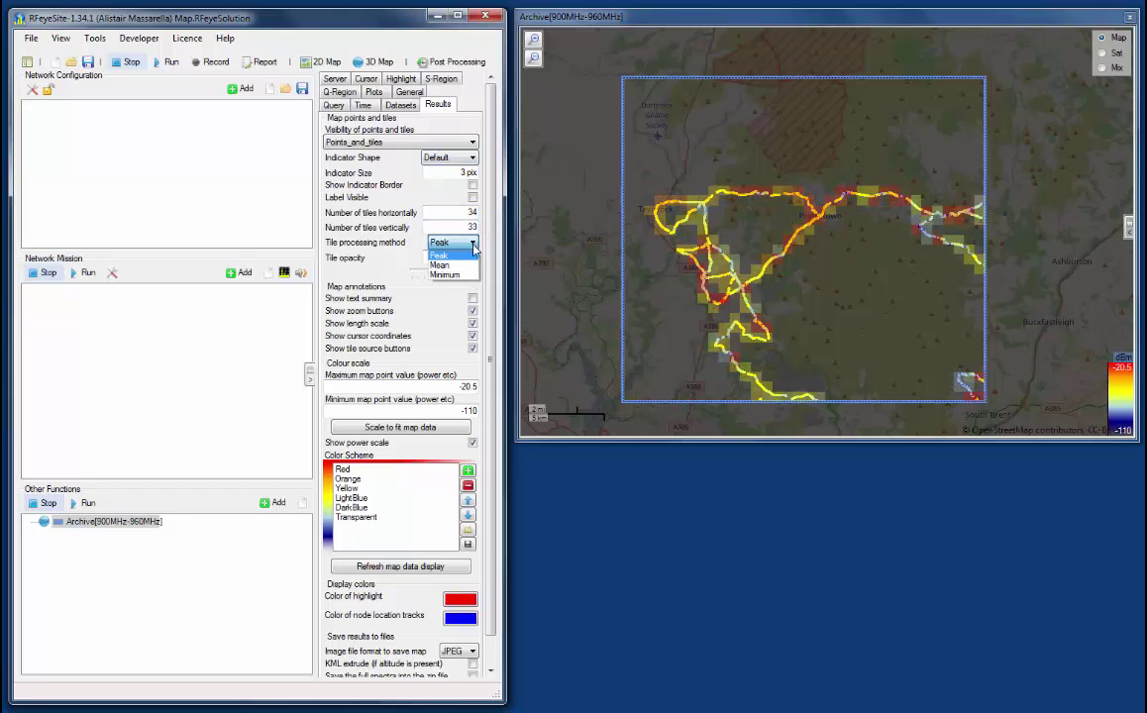
click(463, 264)
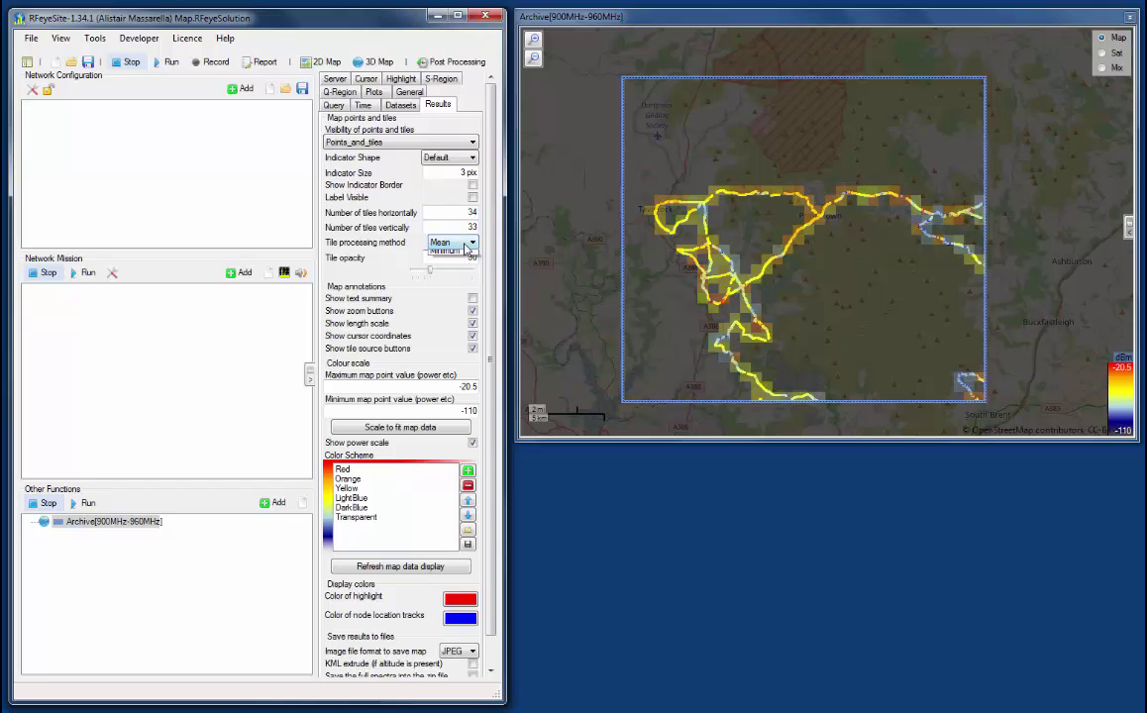
click(465, 243)
click(463, 271)
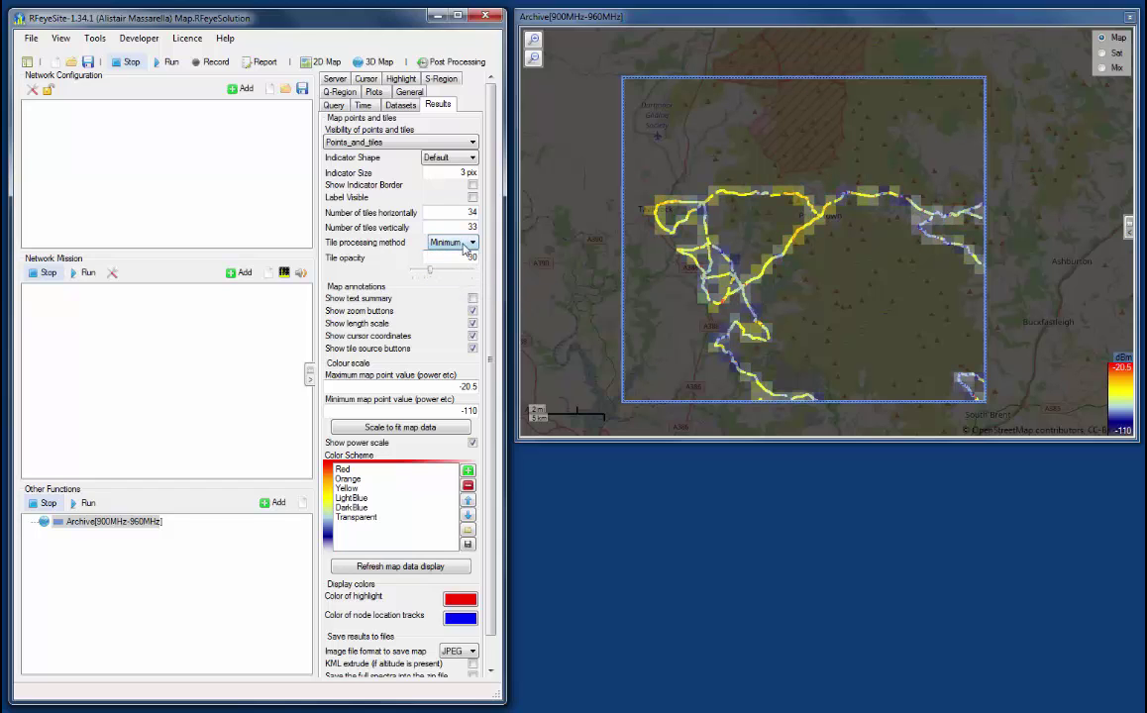
click(472, 243)
click(447, 254)
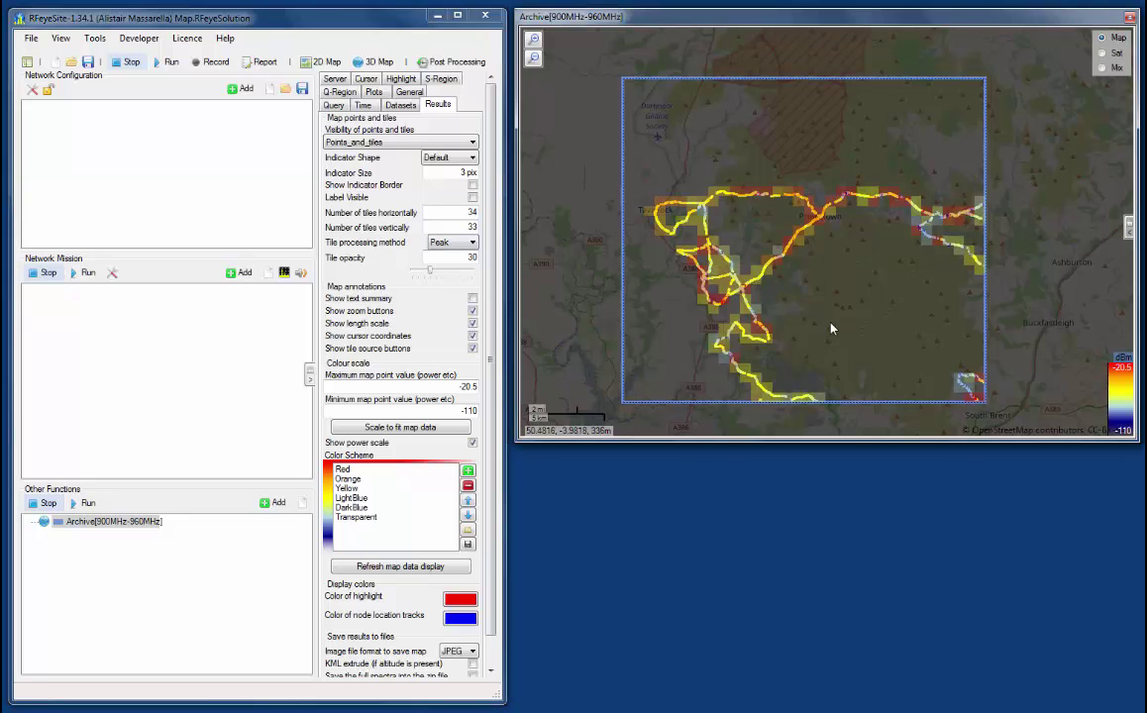
Enlarge the query region to about 0.7° by 0.3° around the whole Dartmoor track and load its data
scroll(829, 330, down, 2)
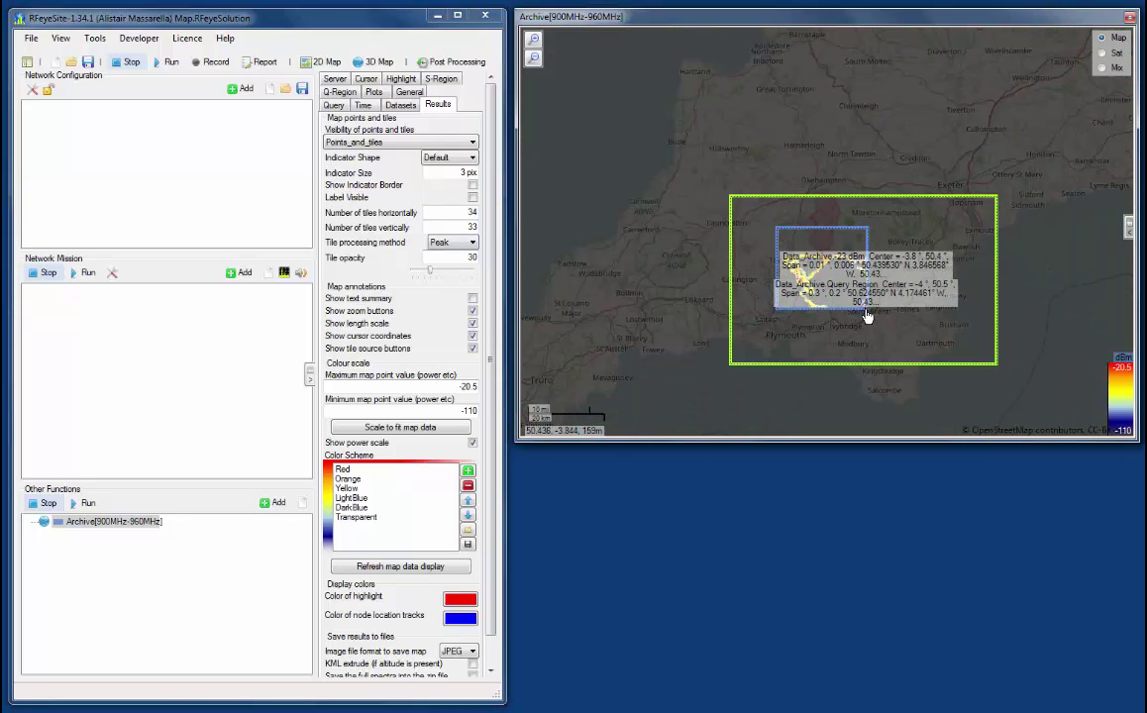
click(866, 311)
drag(889, 316, 966, 351)
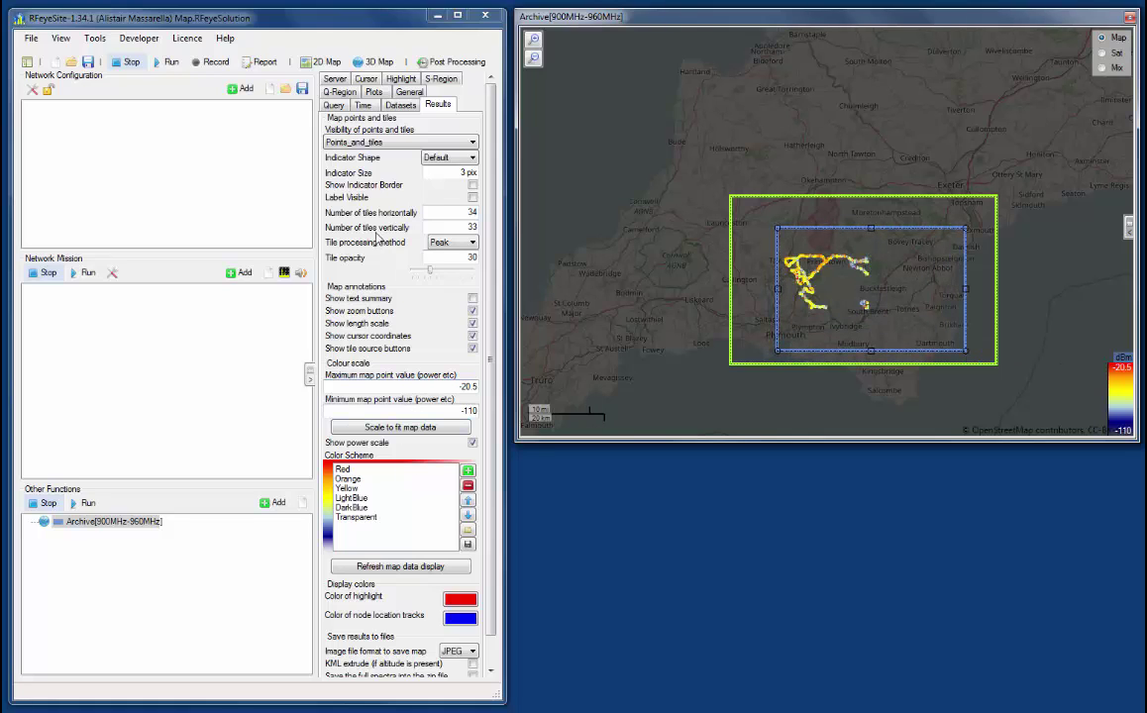
click(333, 106)
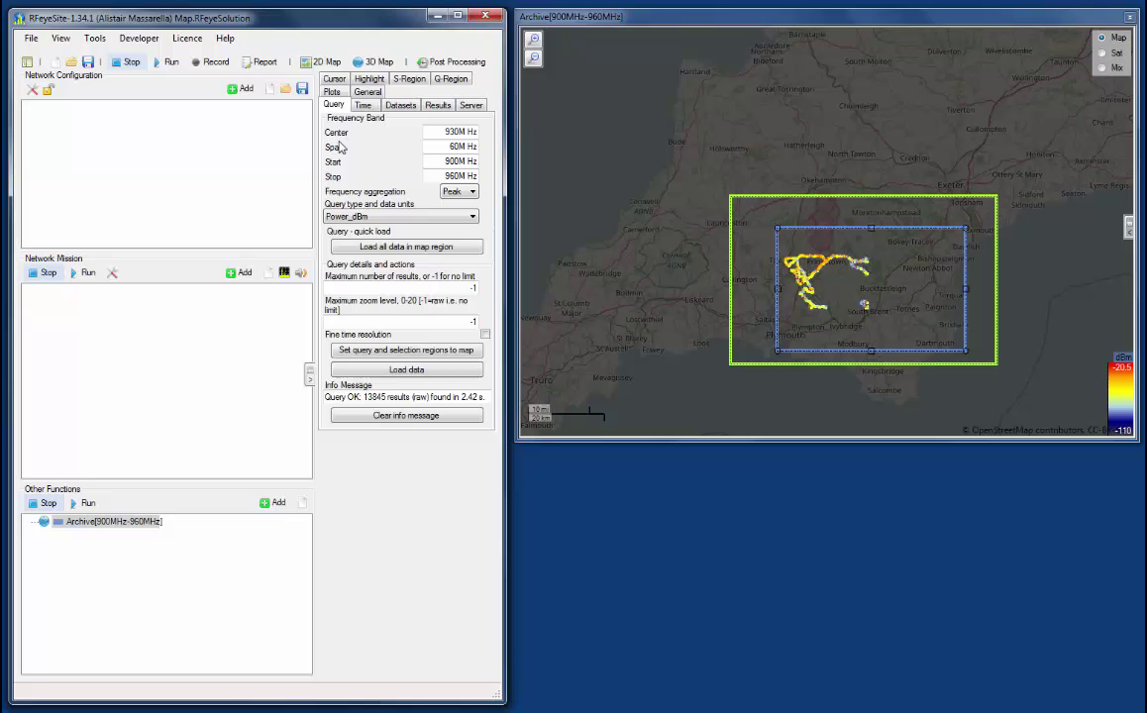
click(392, 360)
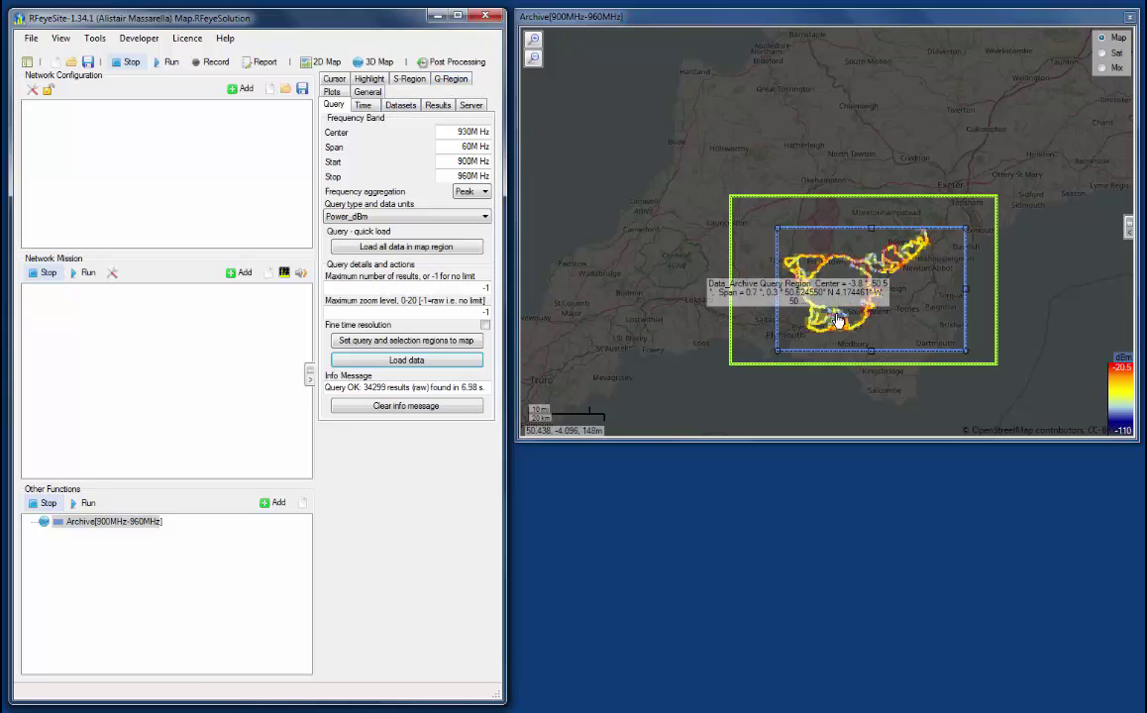
Switch the map labels on and off again, and show the text summary on the map
scroll(847, 308, up, 3)
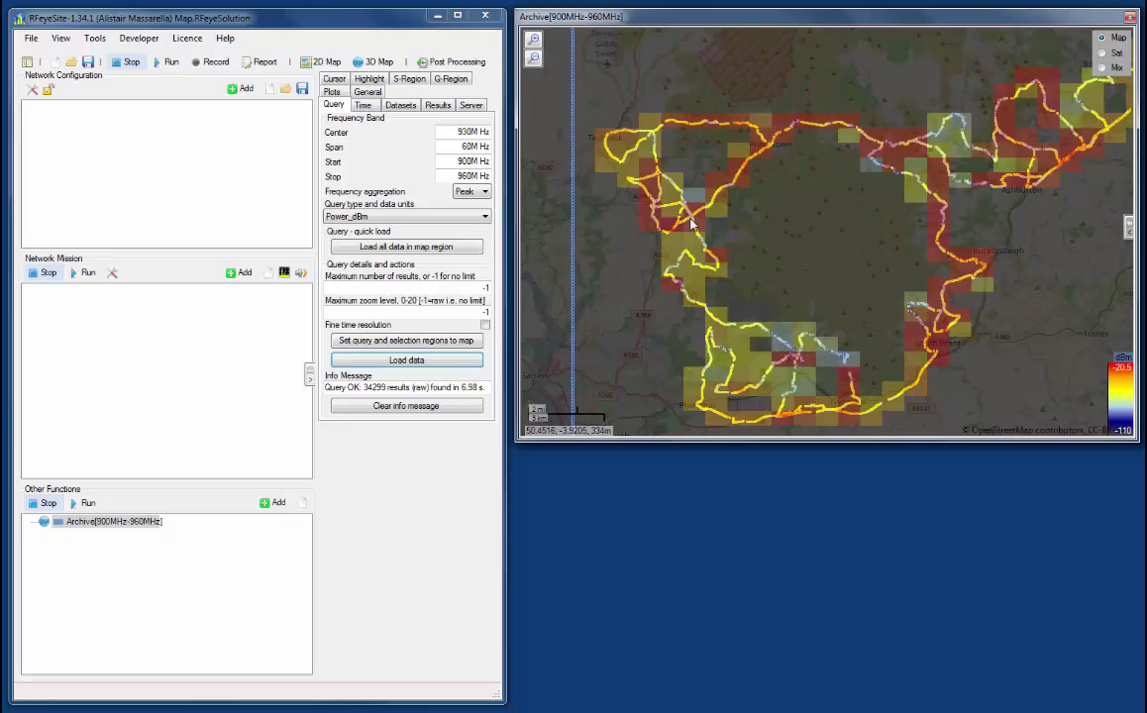
click(438, 106)
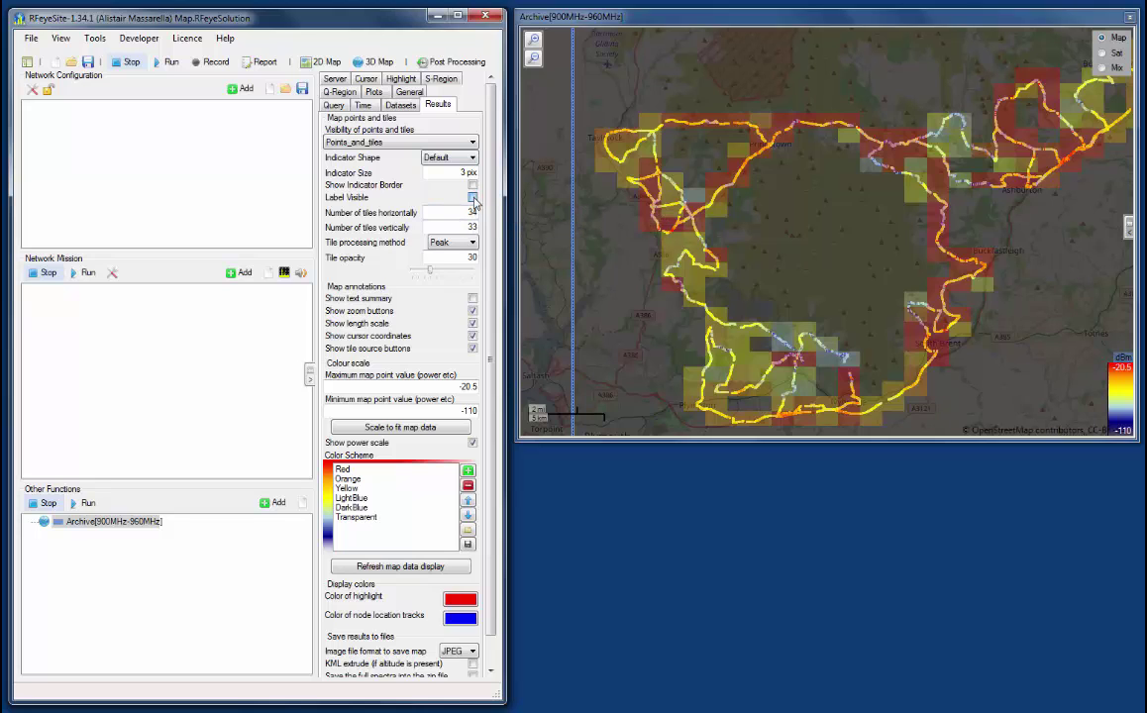
drag(530, 223, 580, 240)
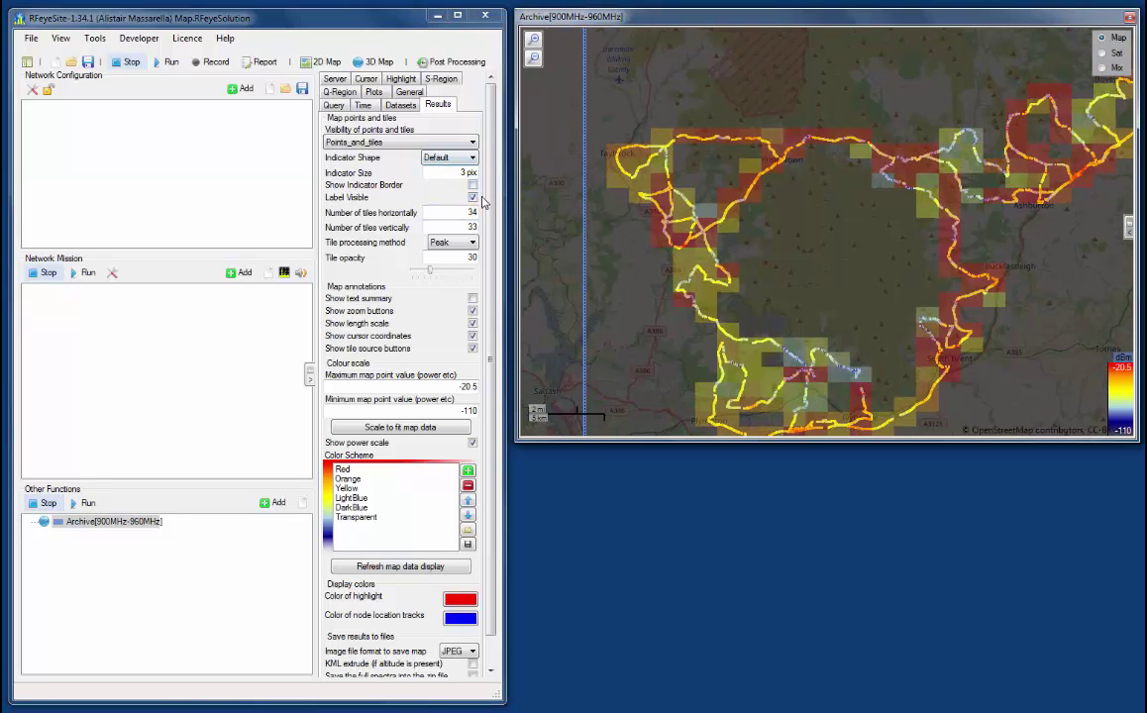
click(473, 198)
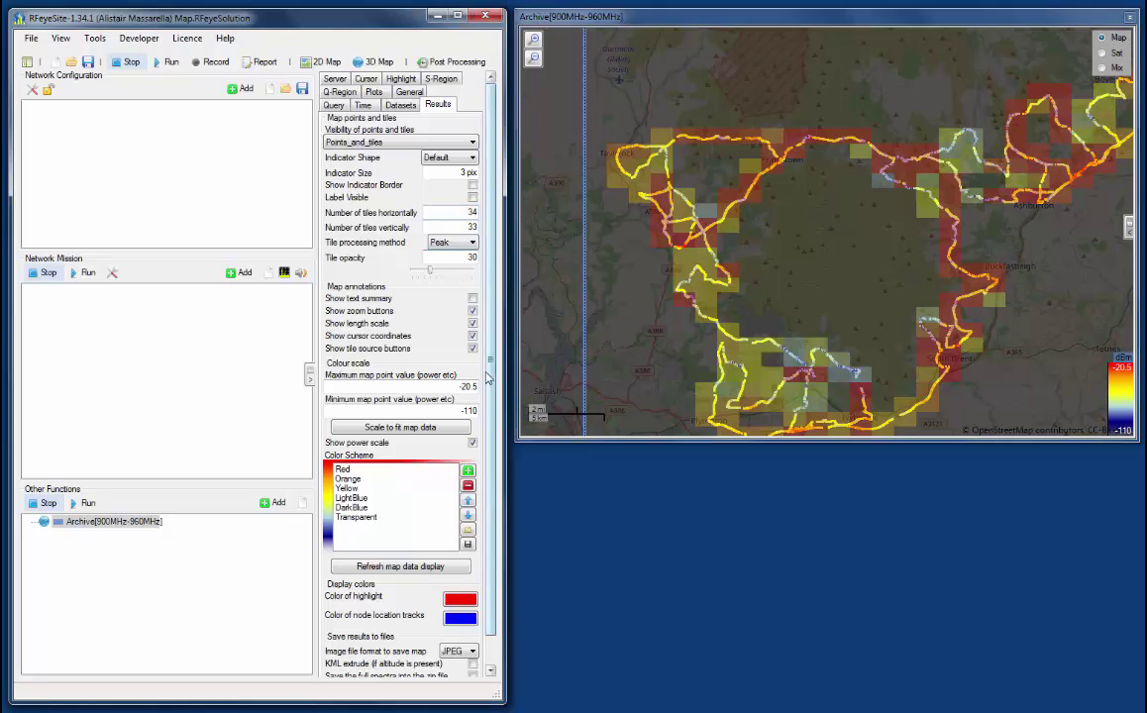
click(474, 298)
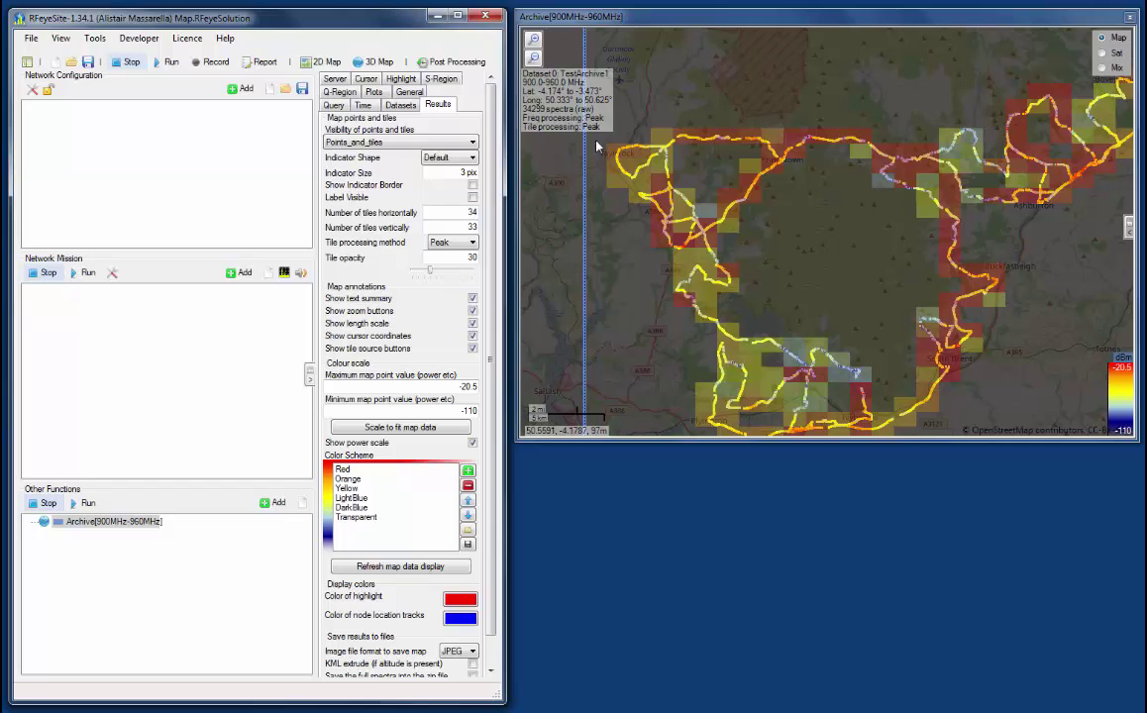
Frame the full plotted track on the map and slightly reduce the archive map window's height
mouse_move(663, 187)
drag(831, 286, 831, 265)
scroll(831, 270, down, 1)
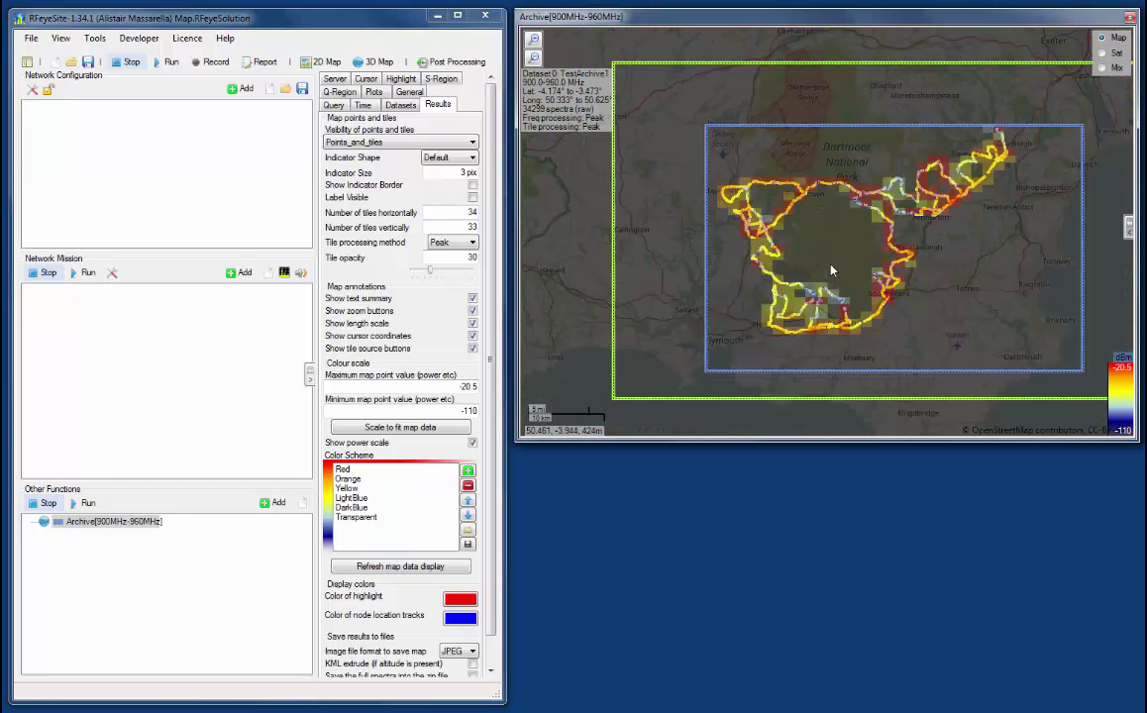
scroll(831, 287, down, 1)
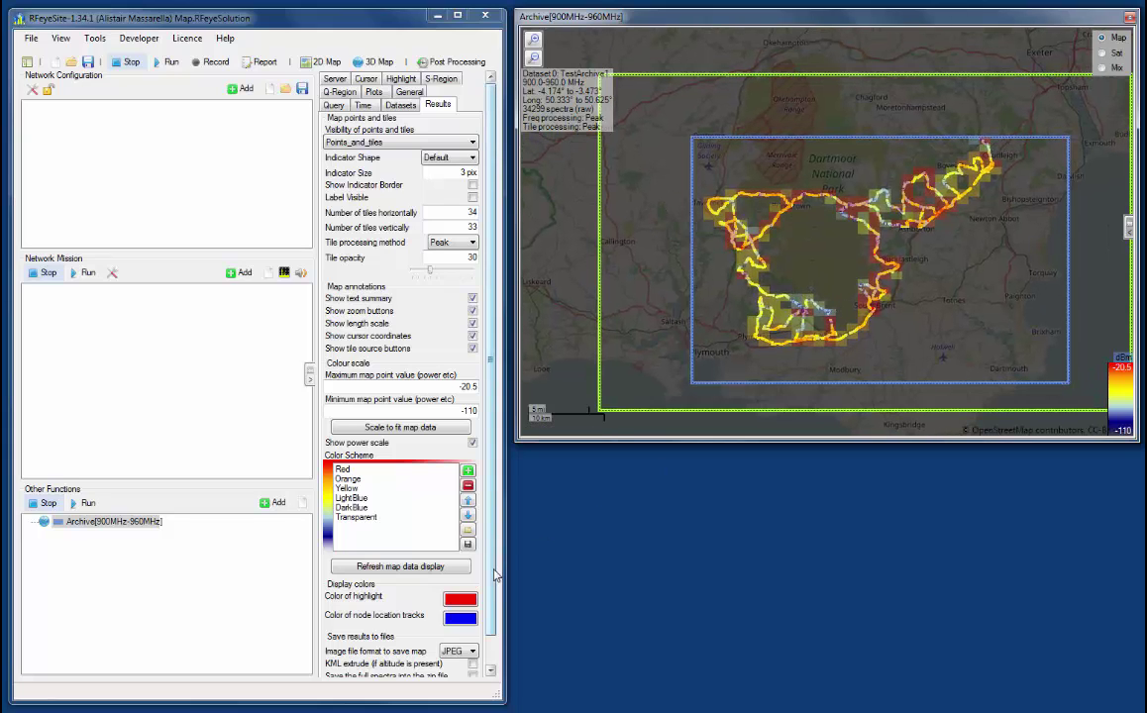
scroll(446, 572, down, 1)
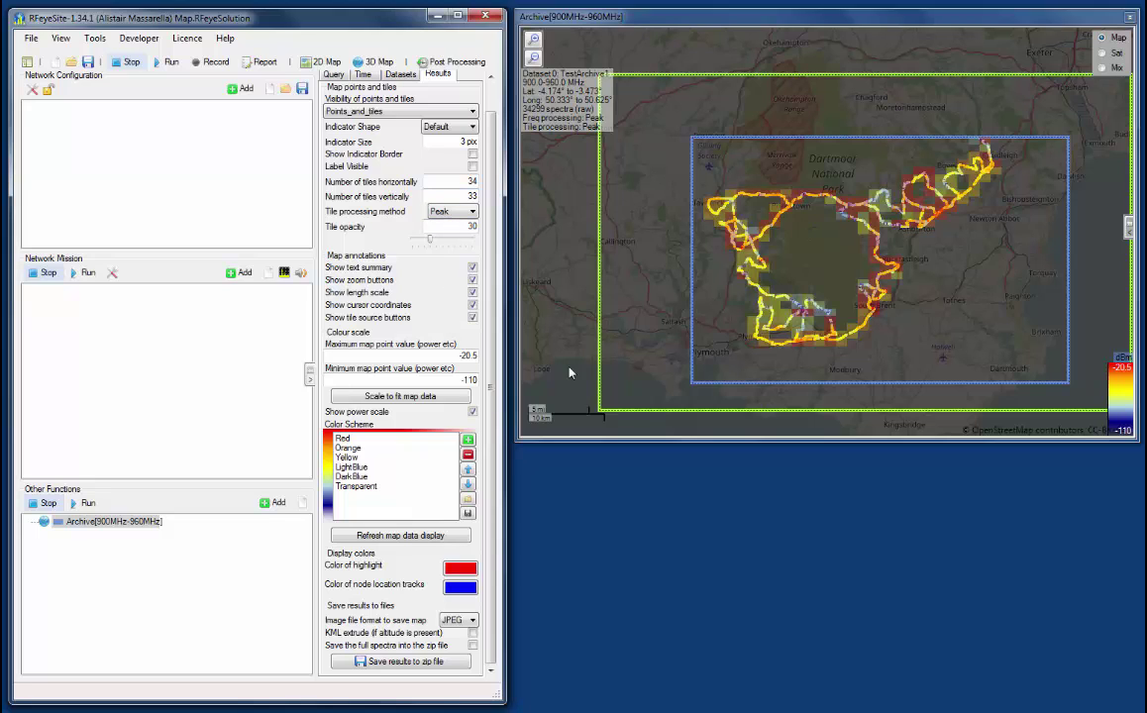
drag(574, 444, 573, 429)
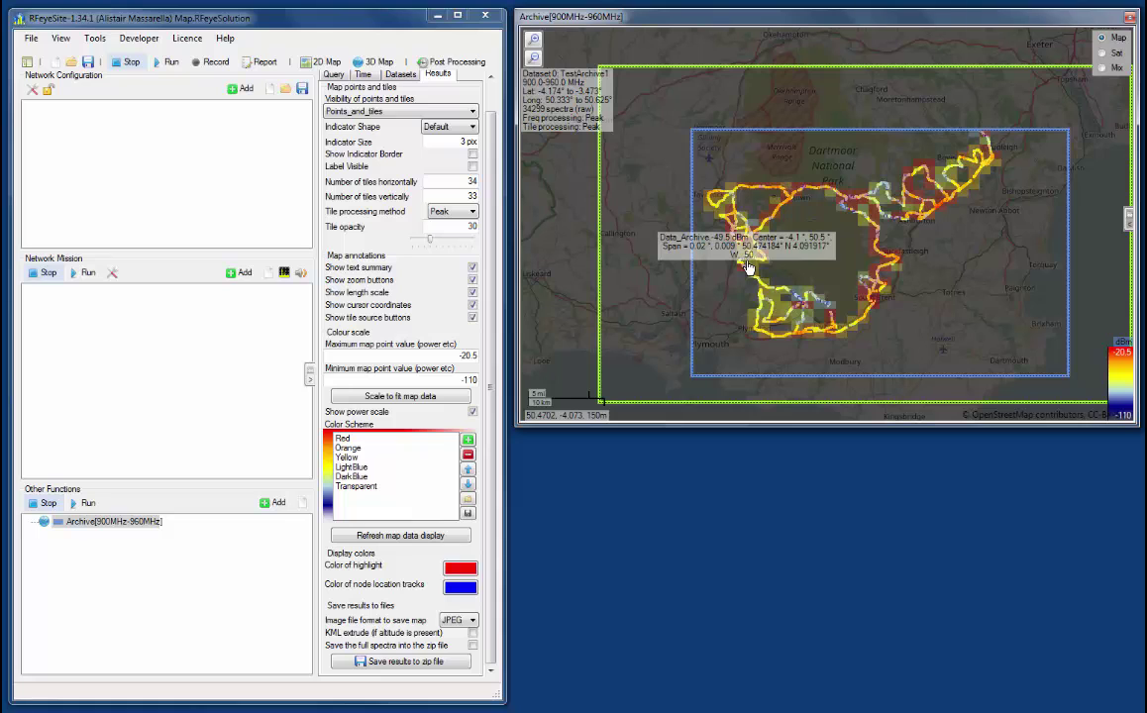
Add a Waterfall 2D plot for the archive, place it below the map and widen it to match the map window
click(486, 245)
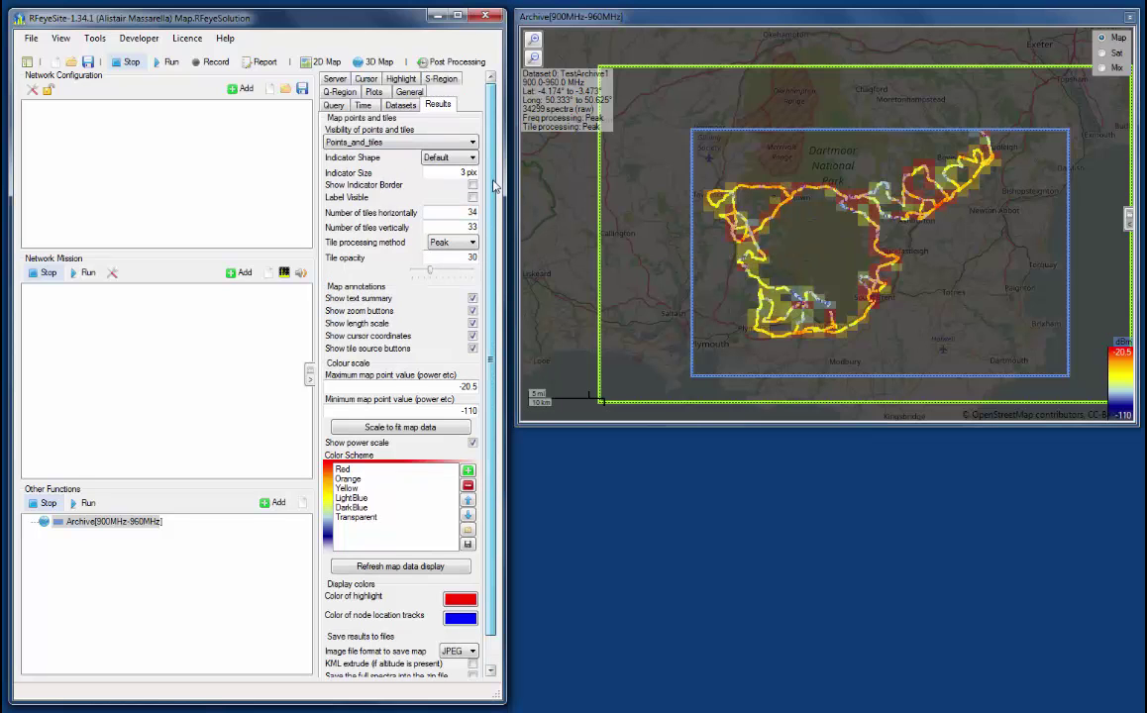
click(372, 92)
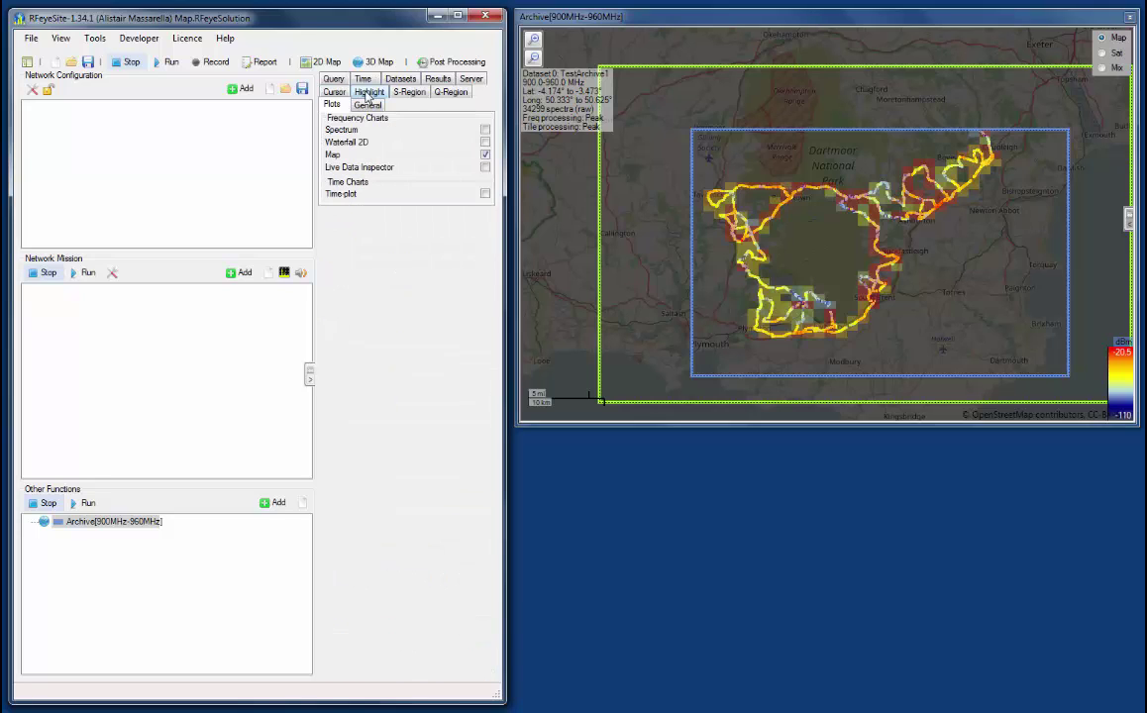
click(484, 143)
drag(290, 51, 767, 455)
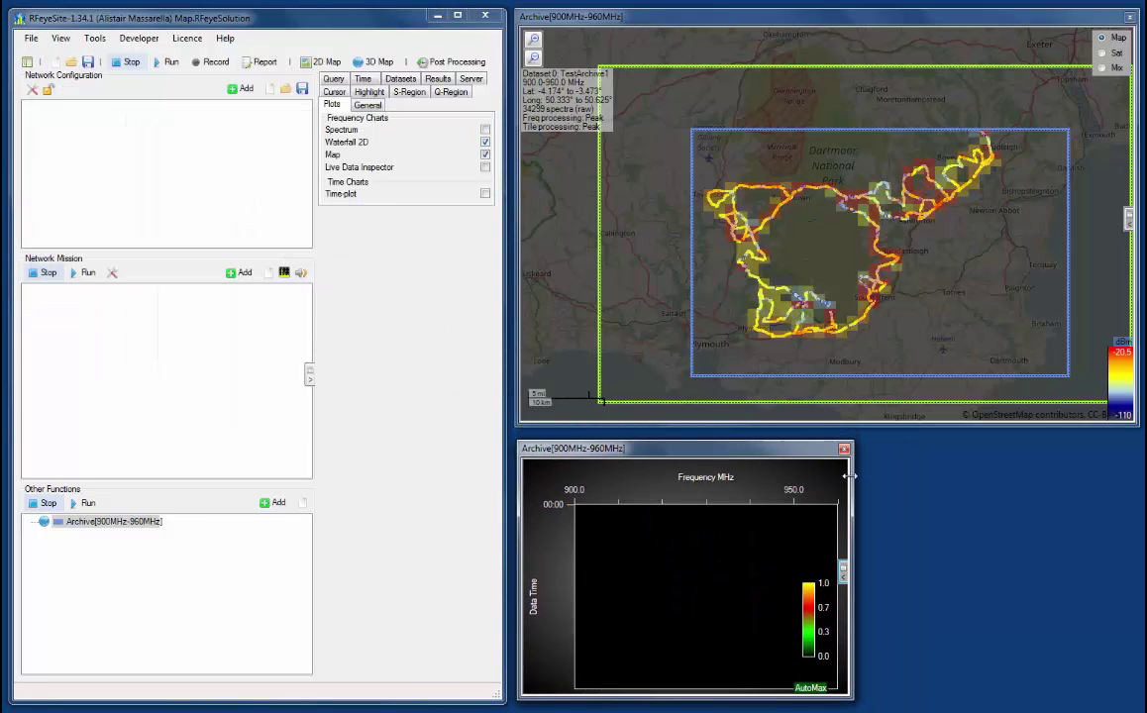
drag(849, 477, 1131, 483)
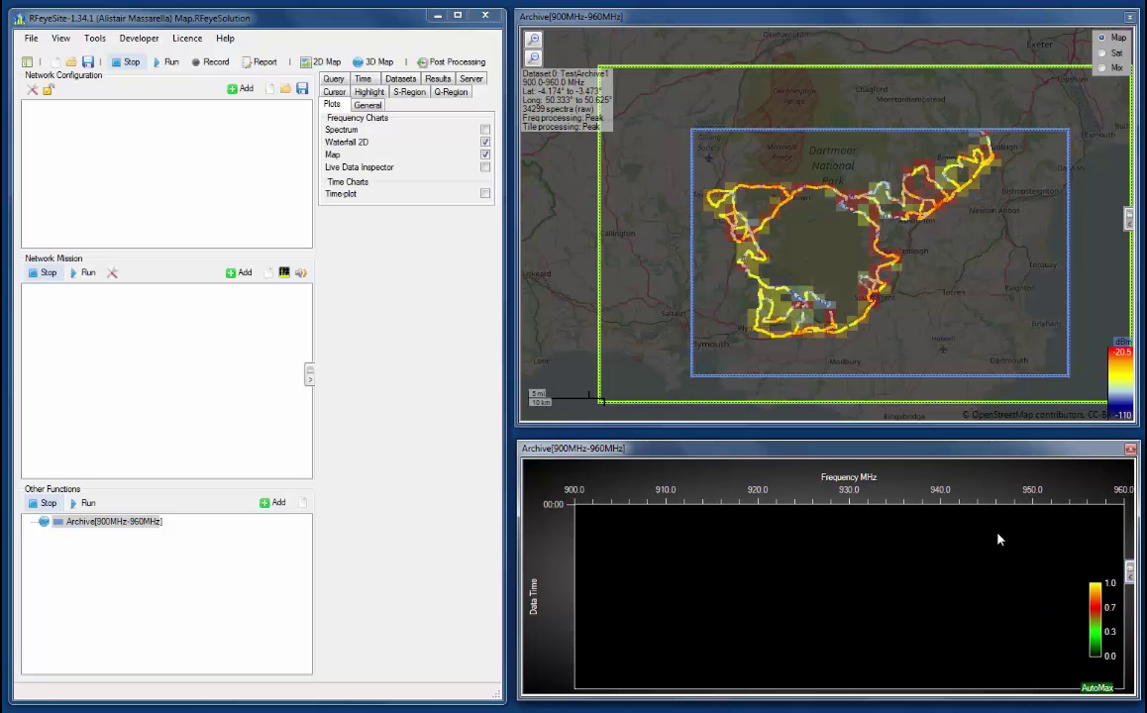
Reload the archive data to fill the waterfall and shift its colour scale to about -79.6 to 3.3 dBm
click(331, 80)
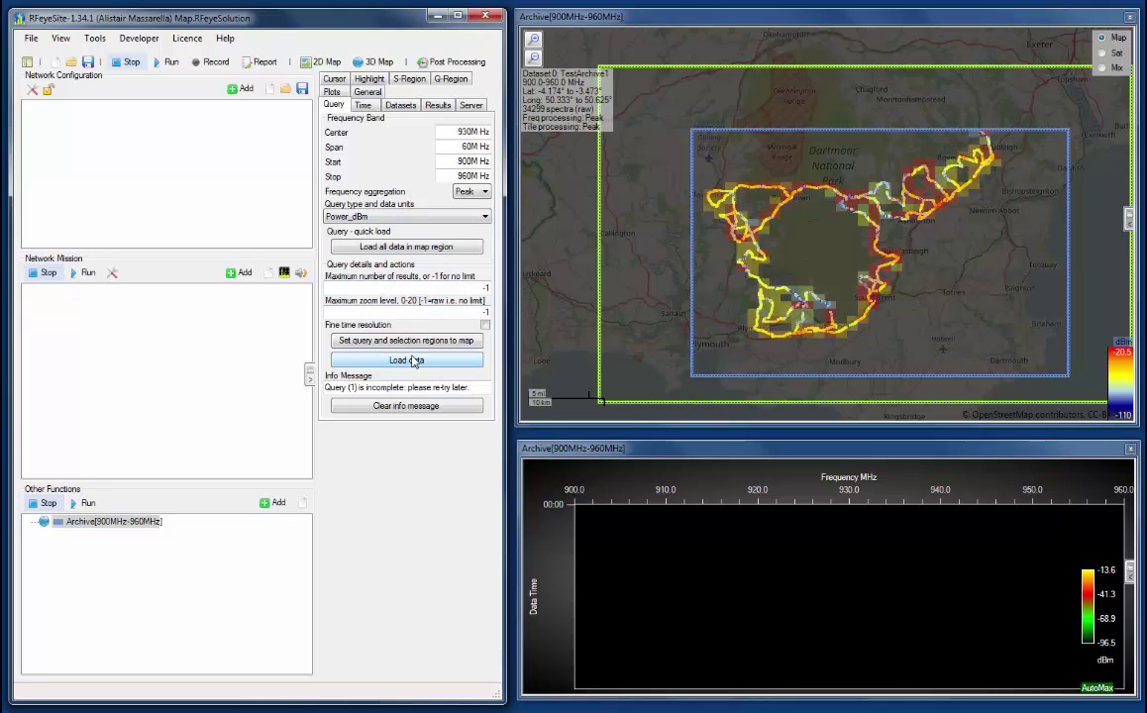
click(414, 361)
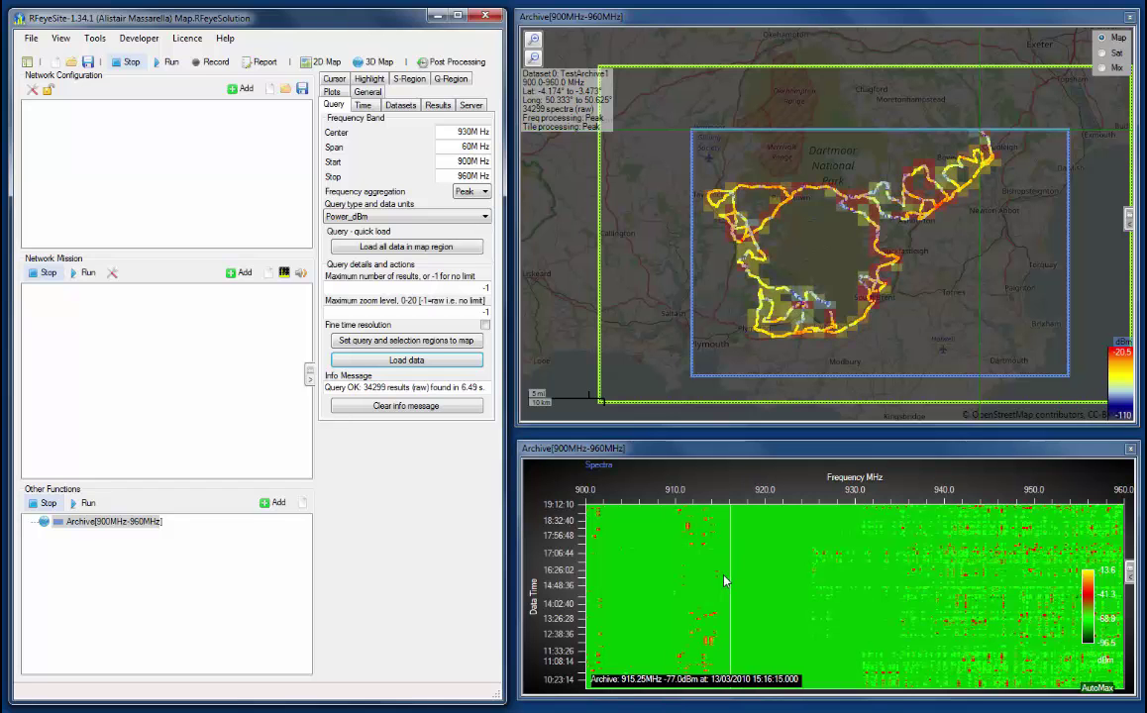
click(1086, 597)
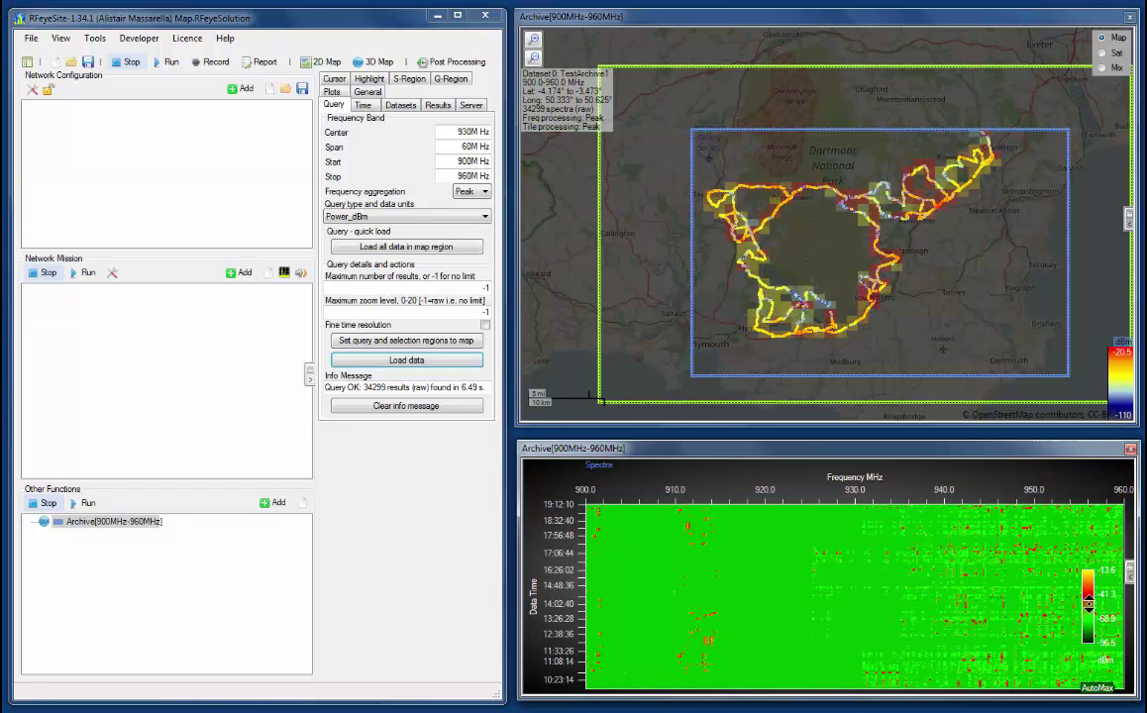
mouse_move(1088, 600)
mouse_down()
mouse_move(1087, 616)
mouse_move(1086, 592)
mouse_up()
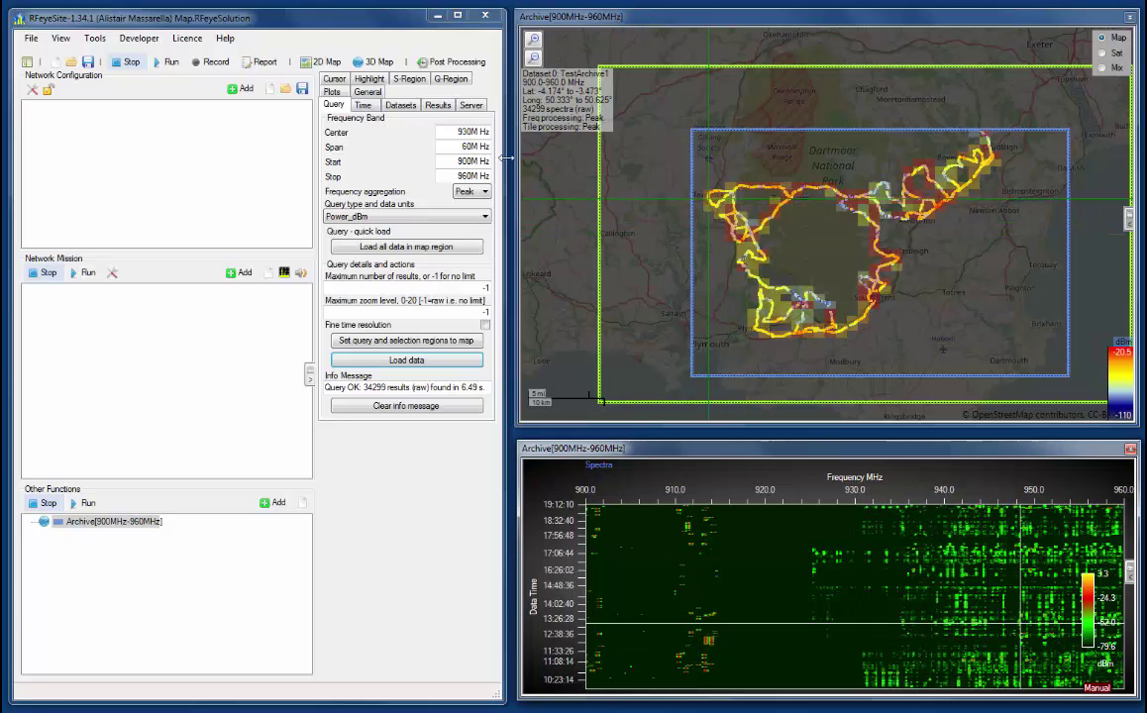
Set the highlight crosshair's border colour to white and check it over the northeastern part of the track
click(337, 79)
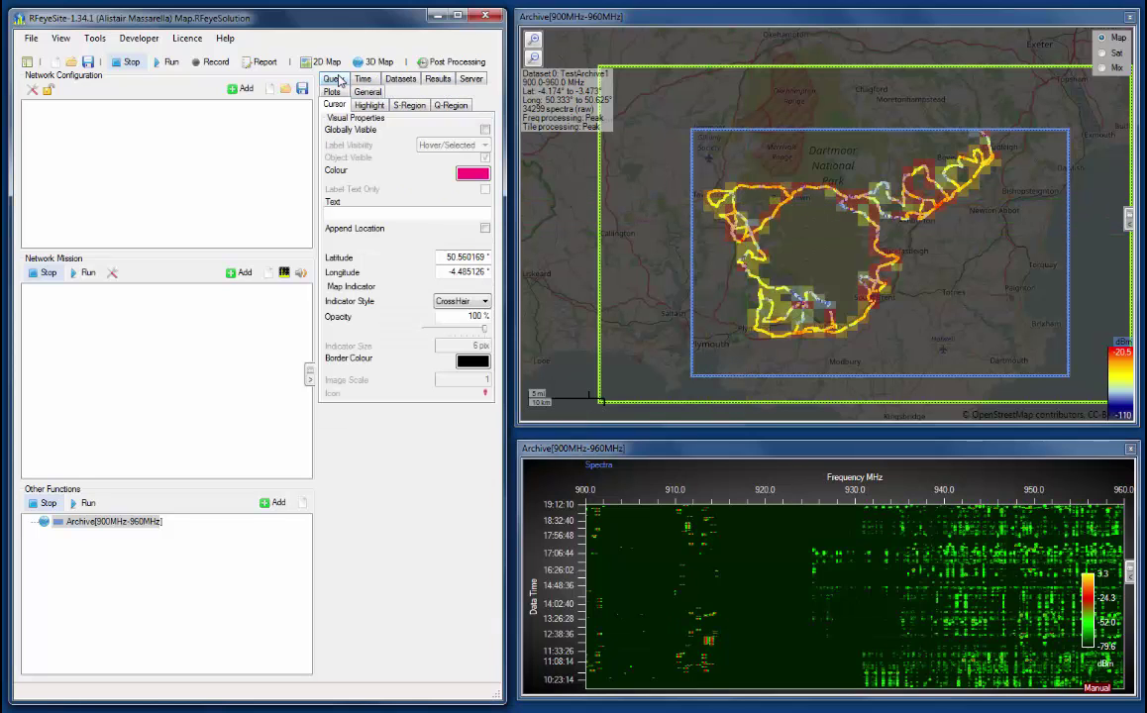
click(367, 105)
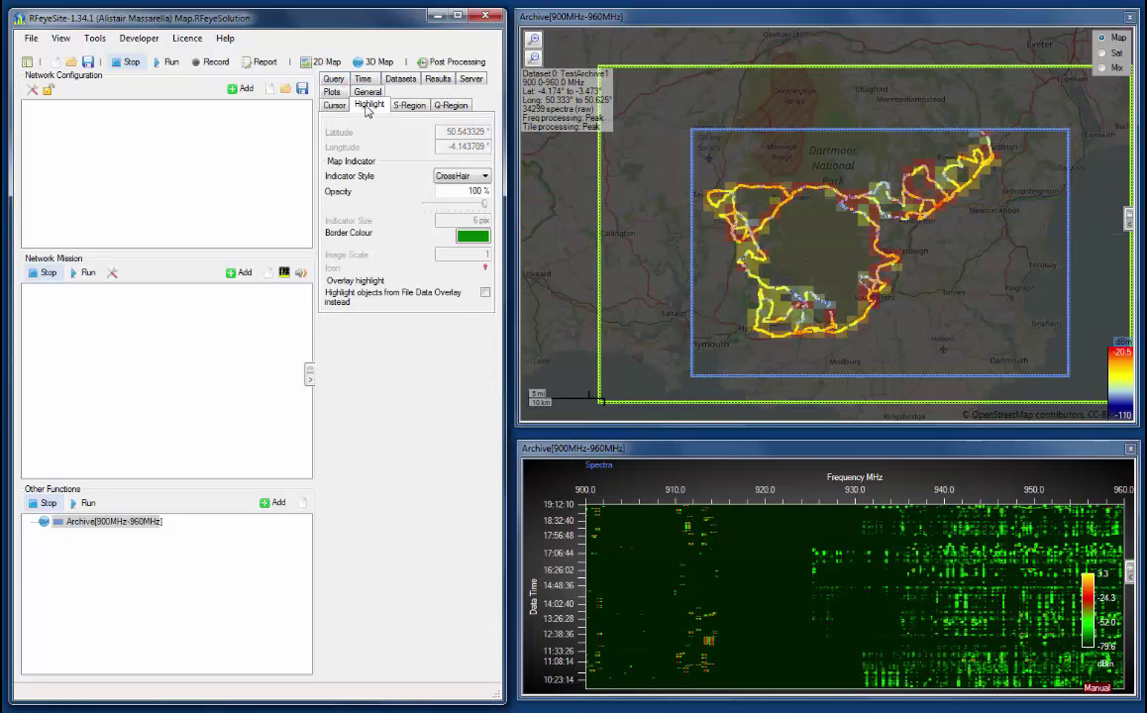
click(469, 240)
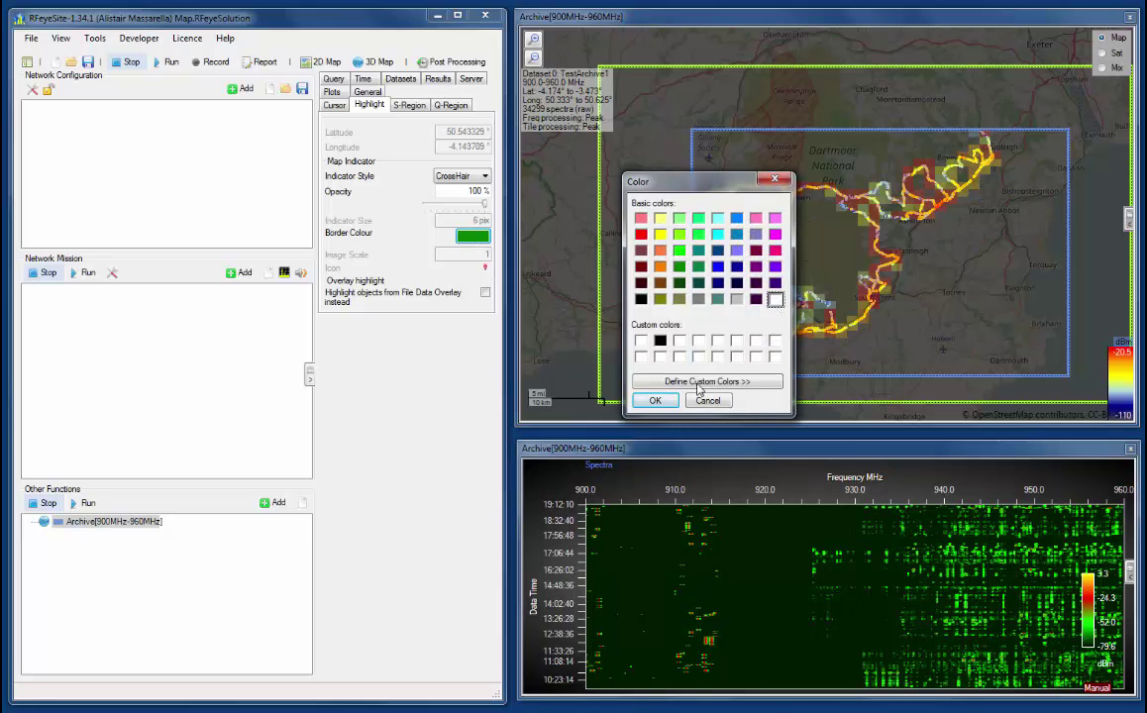
click(668, 404)
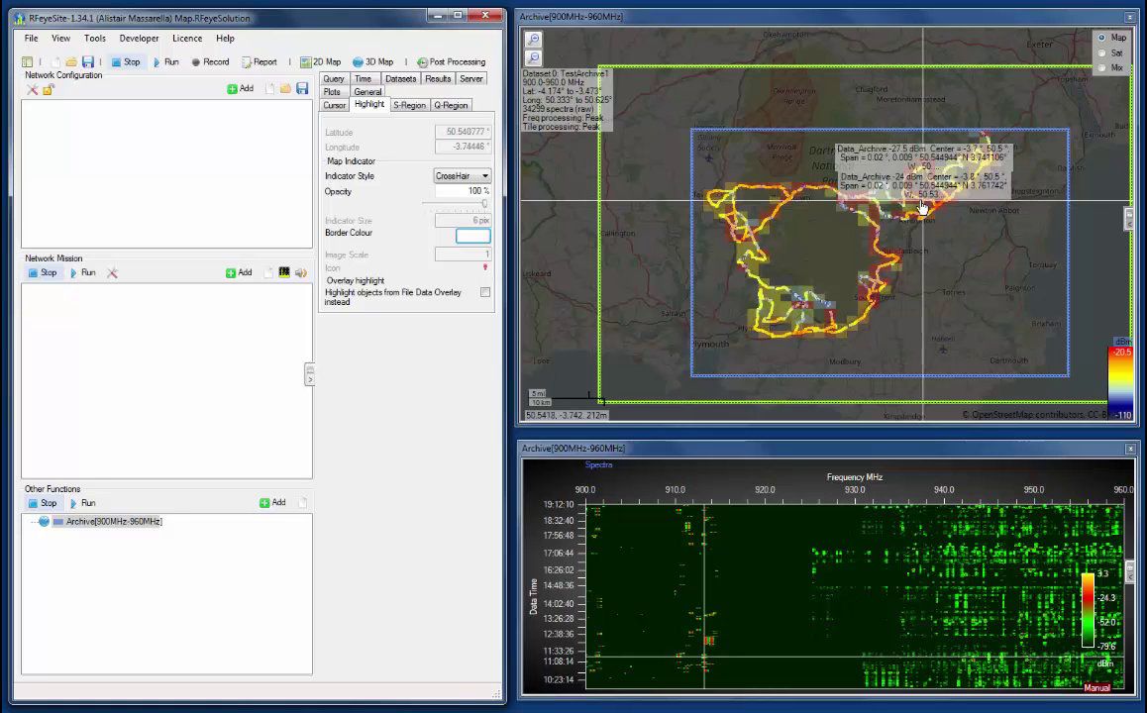
mouse_move(899, 226)
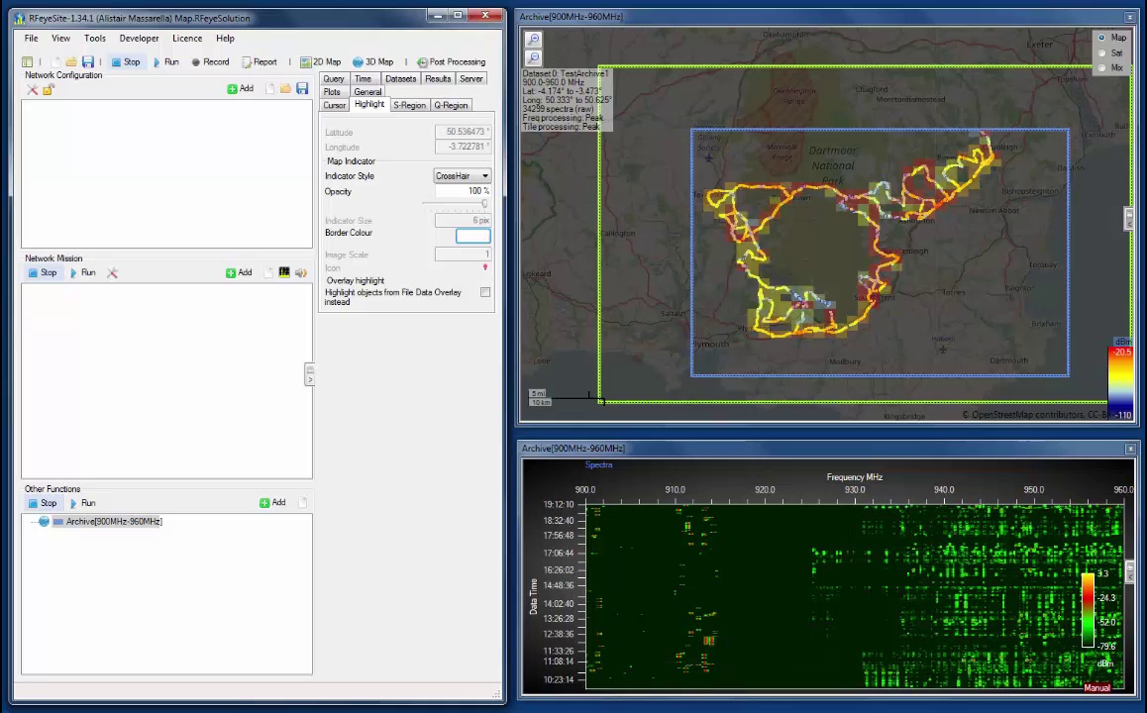
click(824, 711)
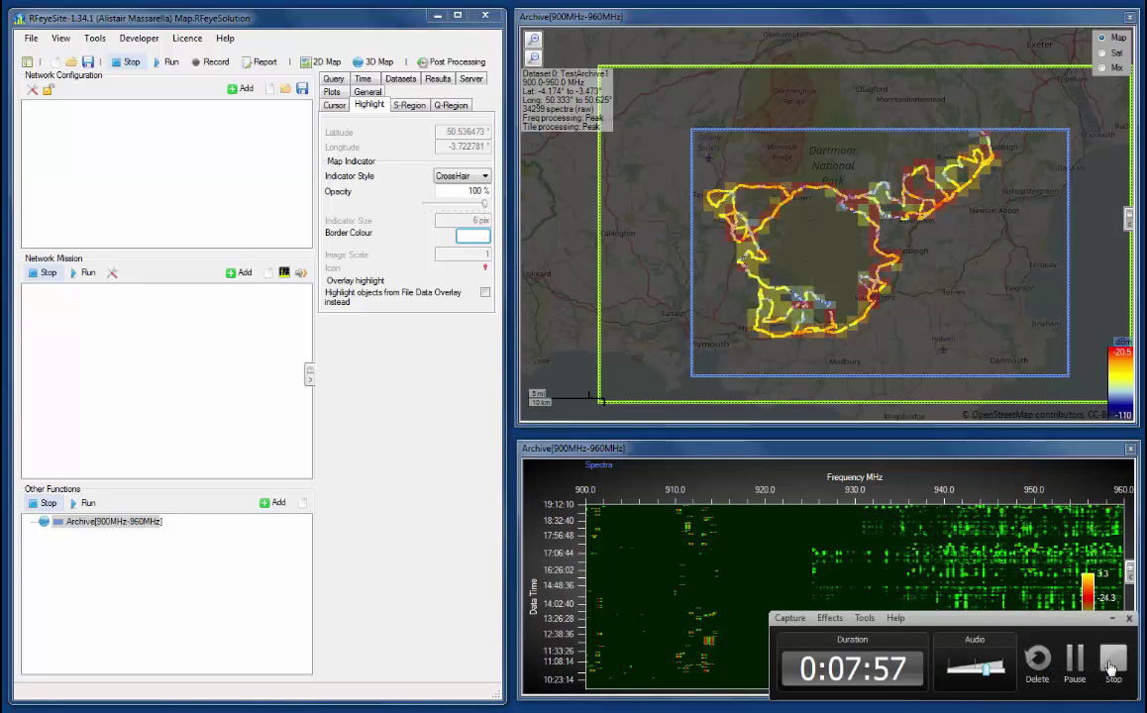